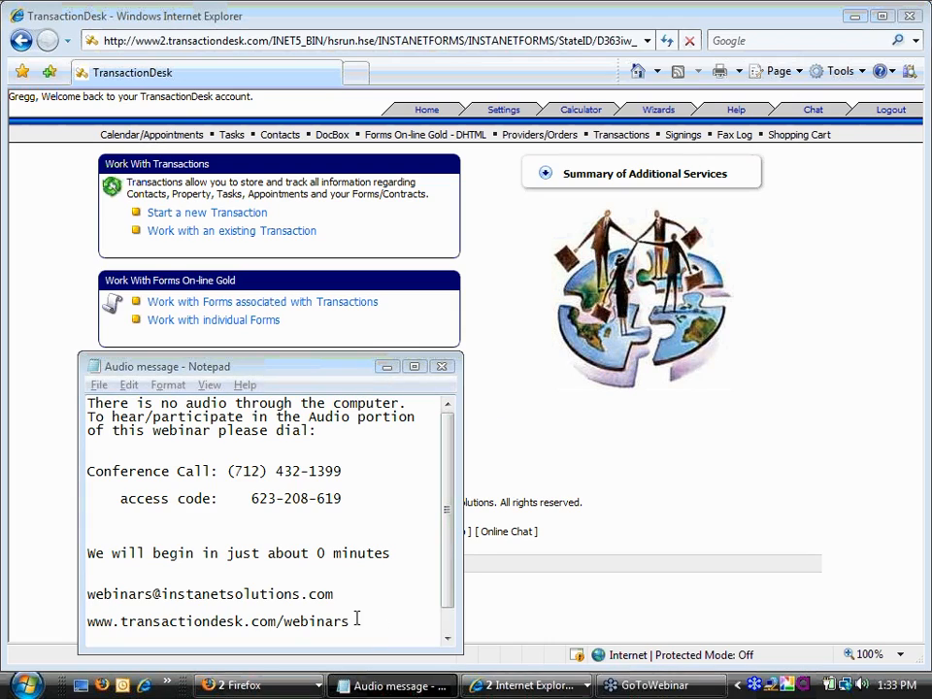
# - Highlight the webinar contact e-mail line, then the transactiondesk.com/webinars web address in the note
pyautogui.moveTo(350, 599); pyautogui.dragTo(107, 597)
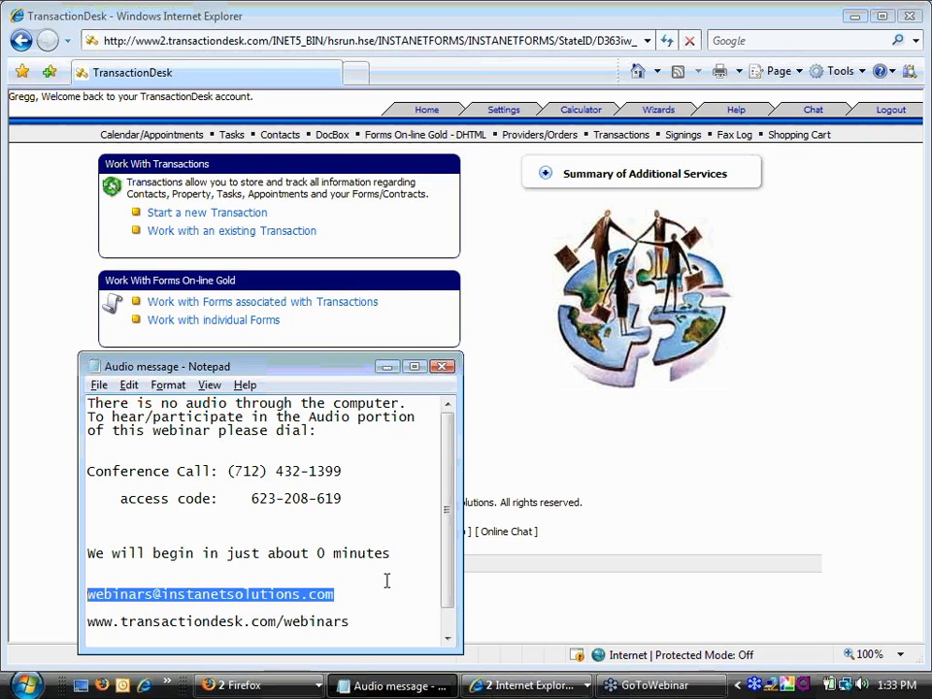
pyautogui.moveTo(368, 619); pyautogui.dragTo(121, 620)
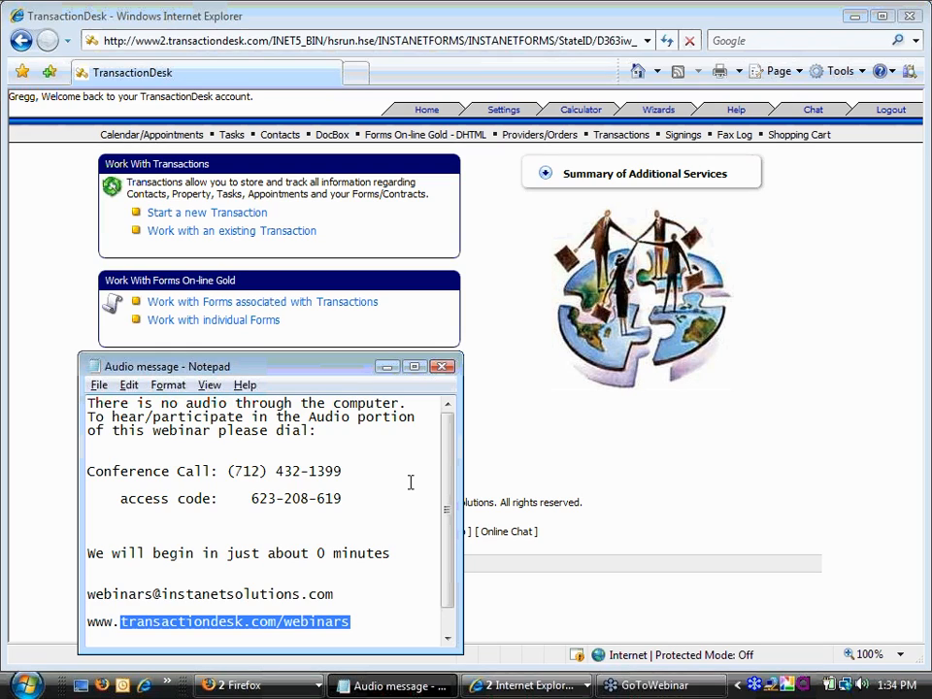
# - Minimize the Notepad webinar note and go to TransactionDesk's Providers/Orders area
pyautogui.click(387, 367)
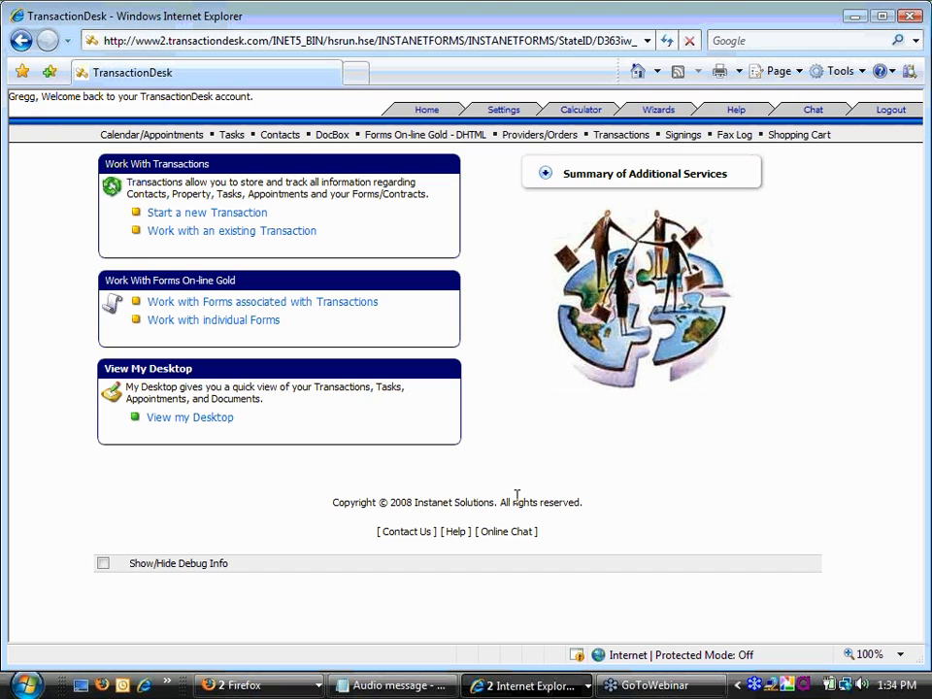
pyautogui.click(533, 138)
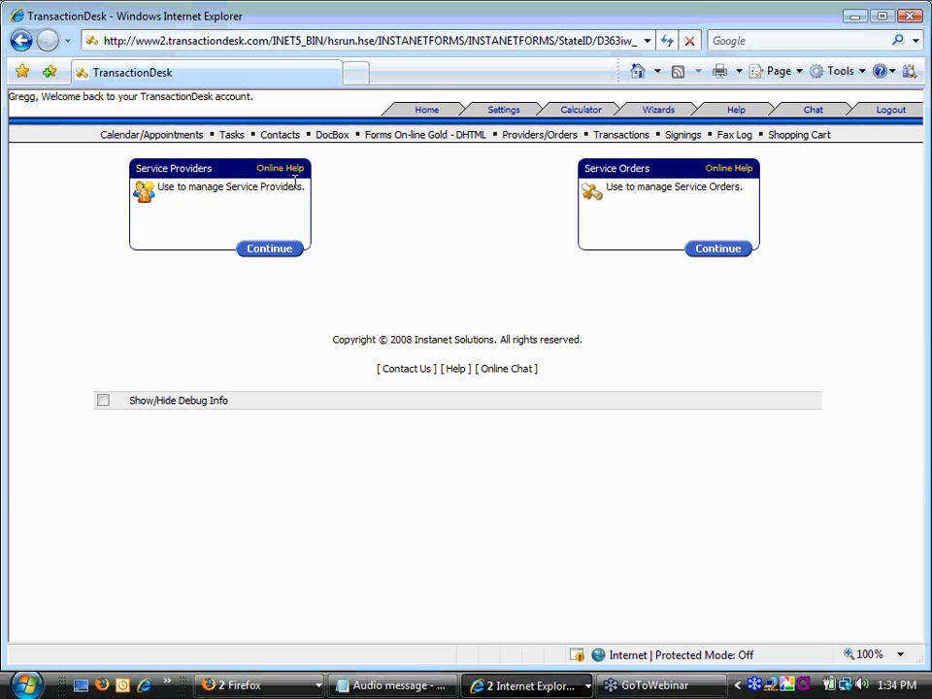
# - Continue to the Service Providers list and choose to add a new service provider
pyautogui.click(269, 250)
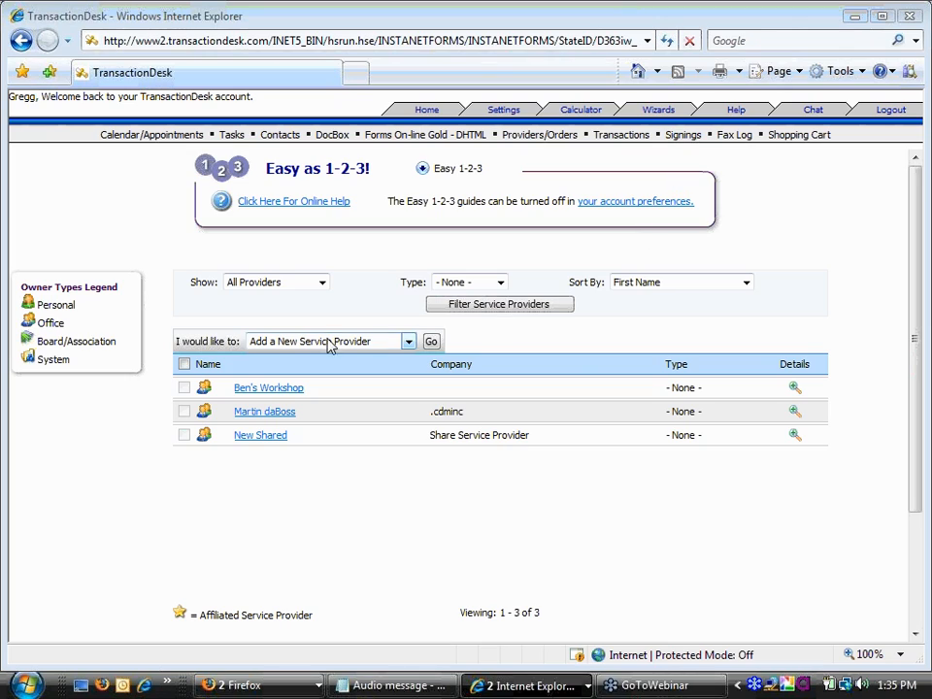
pyautogui.click(431, 340)
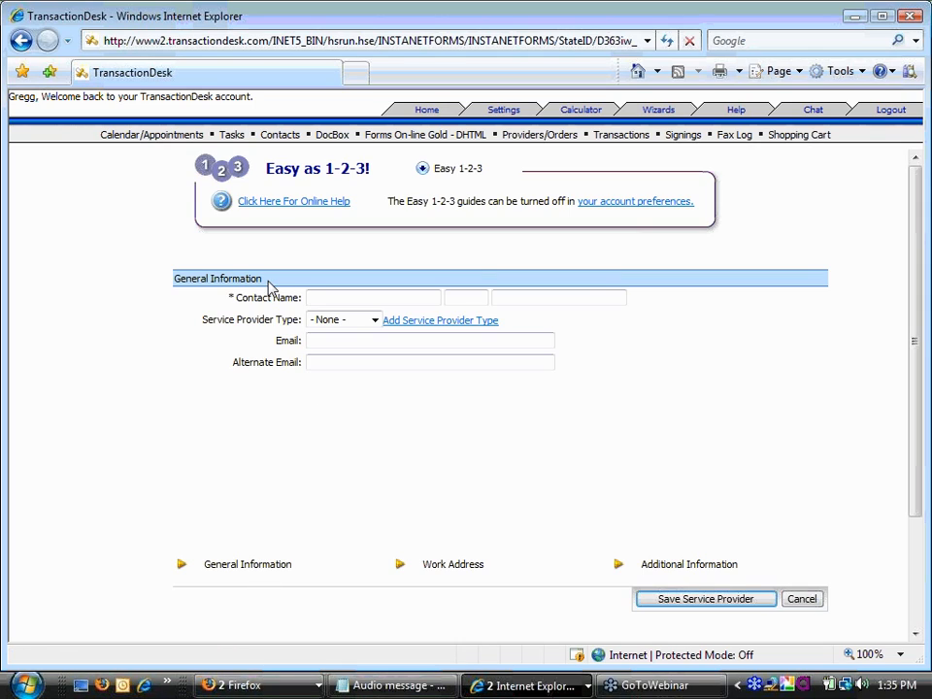
# - Enter the contact's first and last name using autocomplete, leaving the provider type unchosen
pyautogui.moveTo(266, 283); pyautogui.dragTo(194, 284)
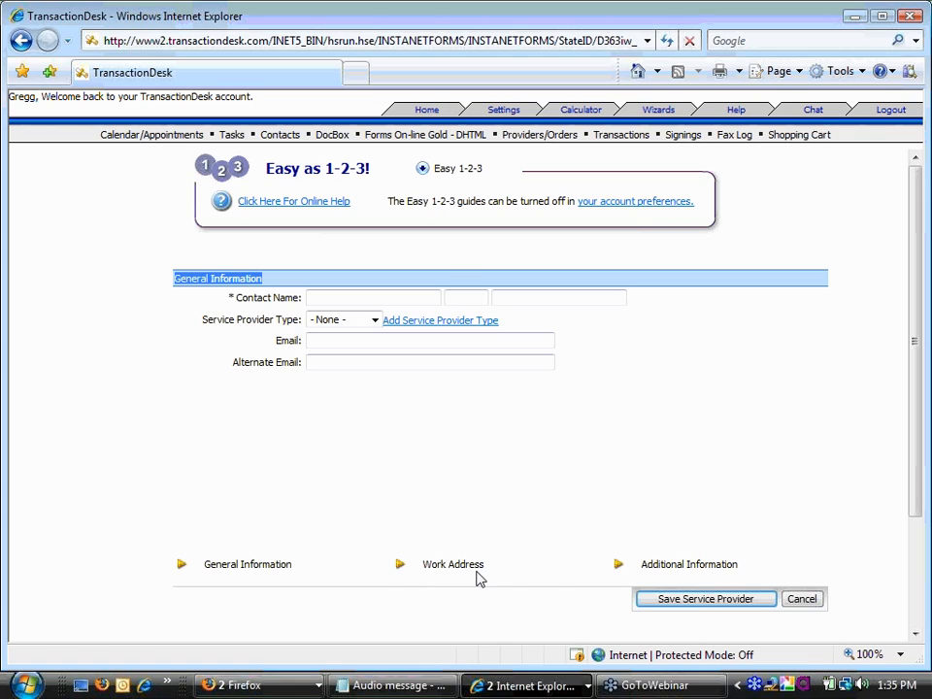
pyautogui.click(374, 300)
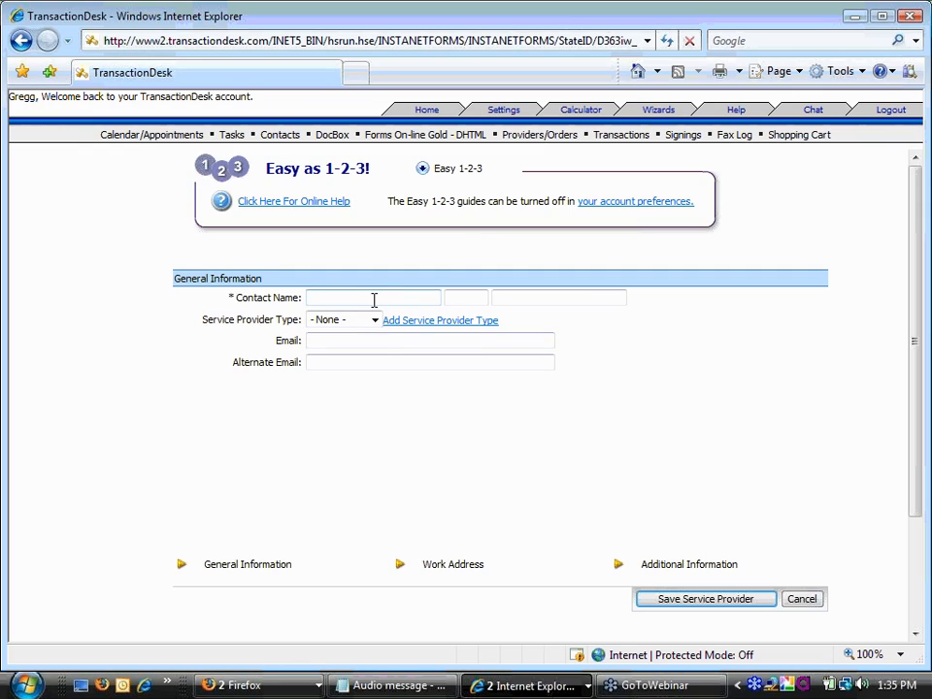
pyautogui.write('Sta')
pyautogui.press('BackSpace')
pyautogui.write('eve')
pyautogui.press('Tab')
pyautogui.press('Tab')
pyautogui.write('h')
pyautogui.press('Down')
pyautogui.press('Tab')
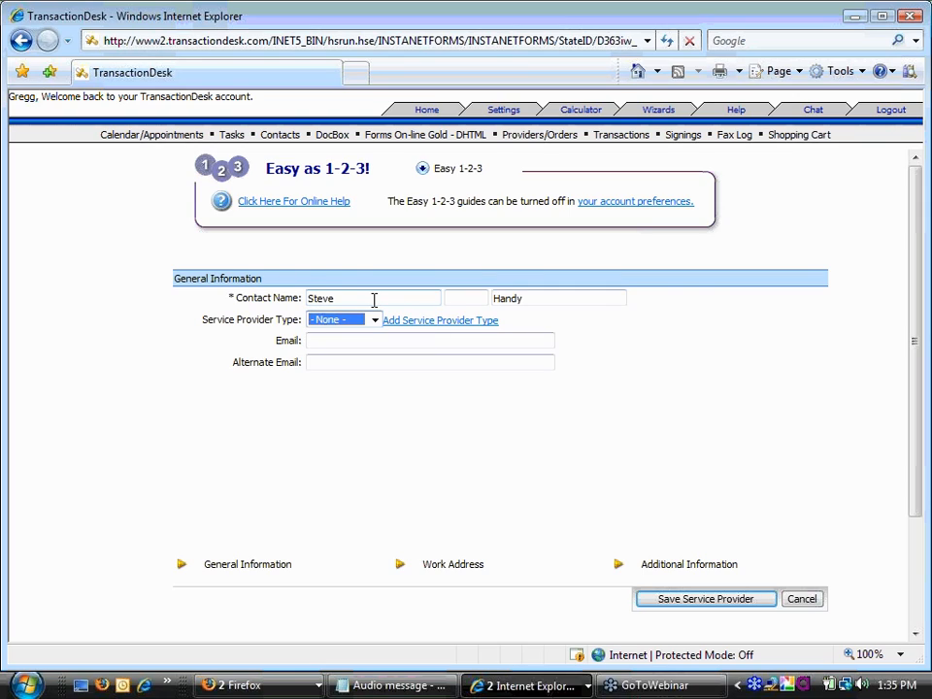
pyautogui.click(375, 319)
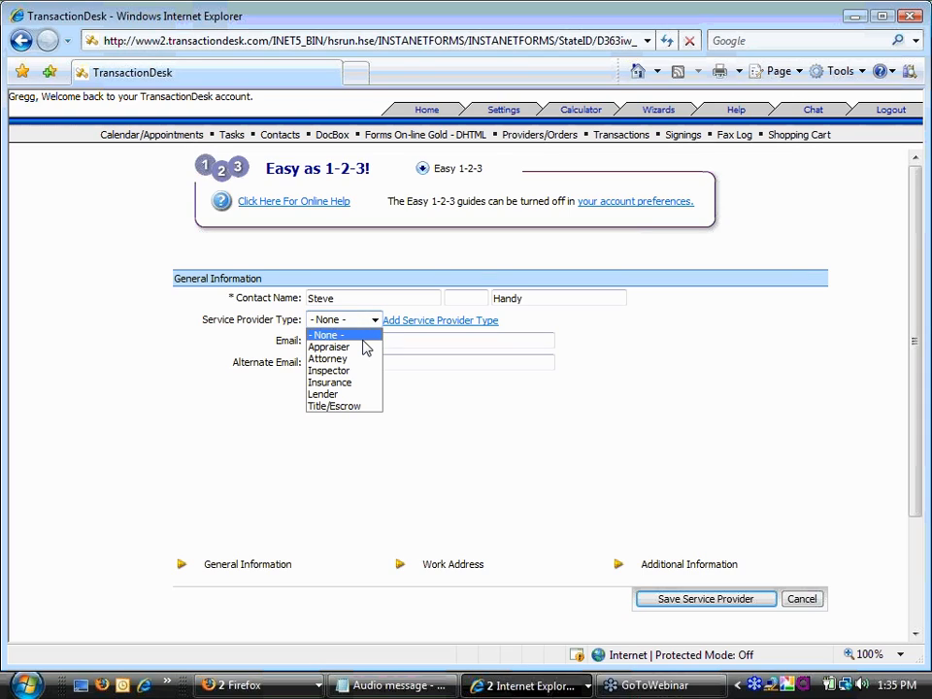
pyautogui.click(505, 325)
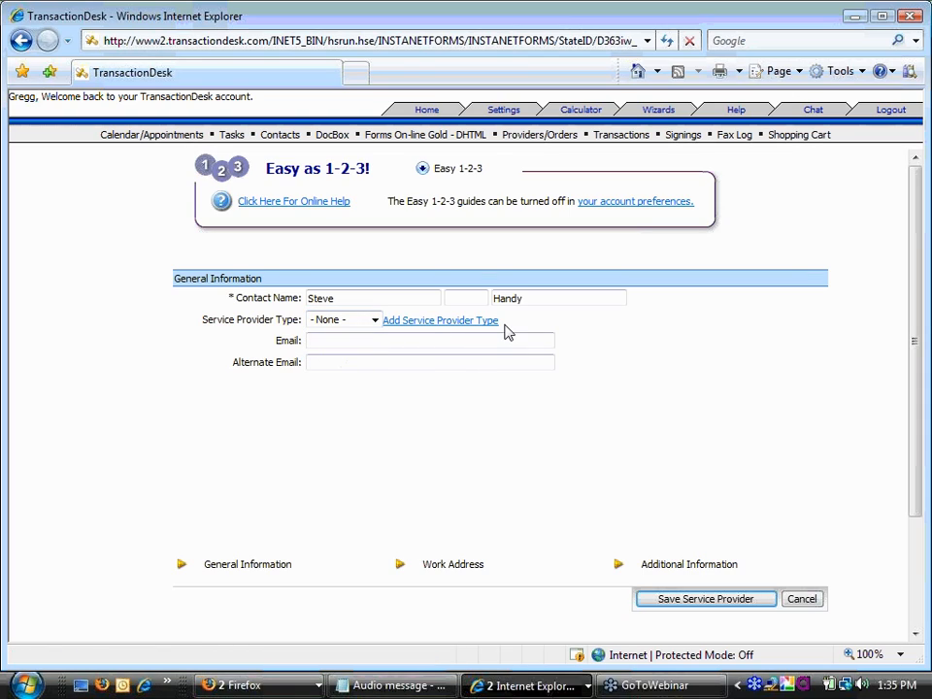
# - Create a new service provider type named Make Ready
pyautogui.click(456, 324)
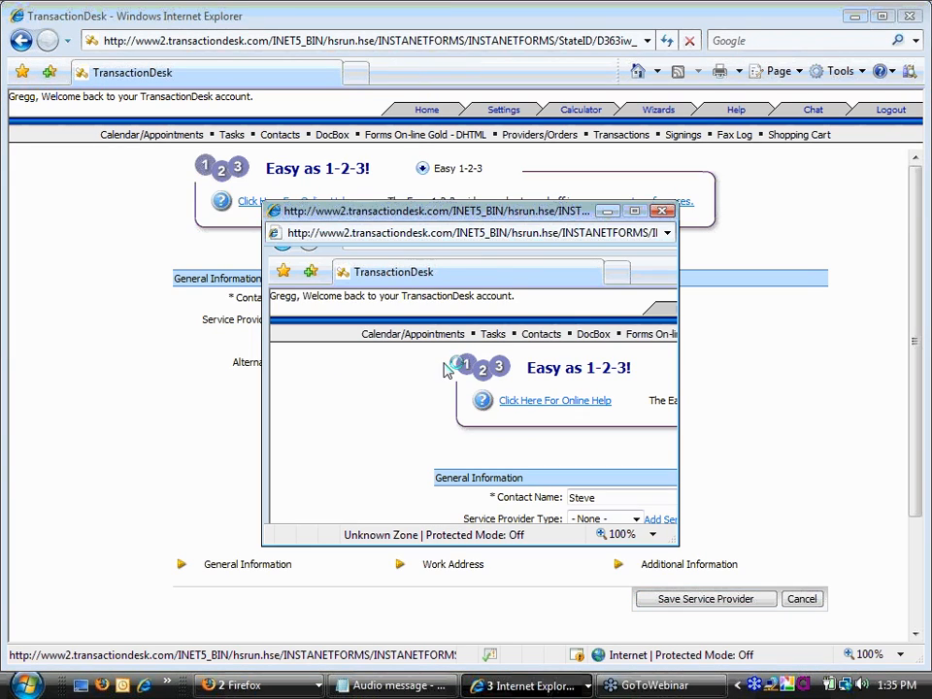
pyautogui.click(444, 291)
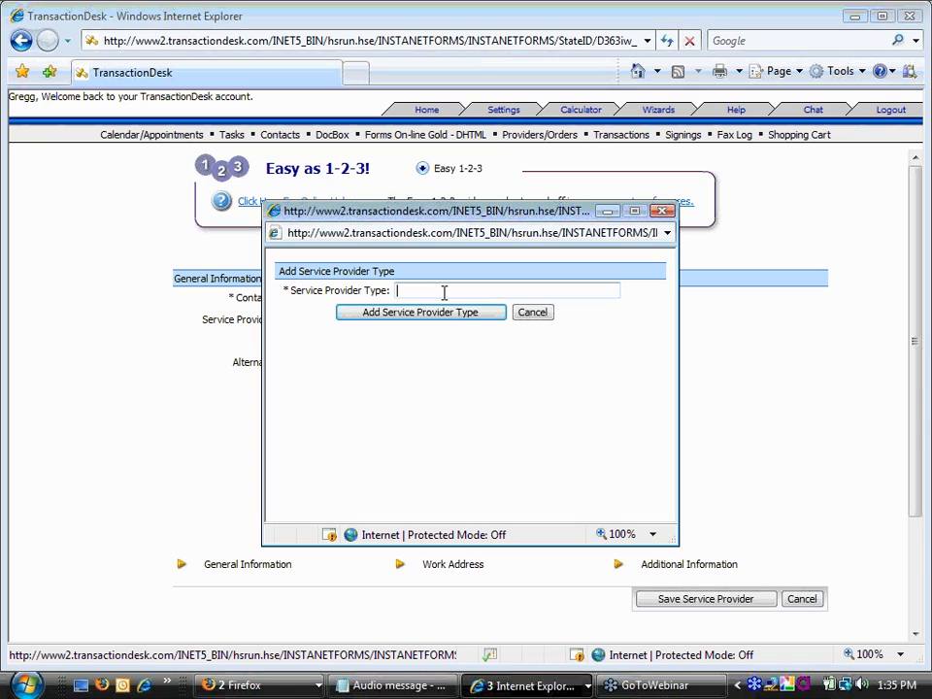
pyautogui.write('Make')
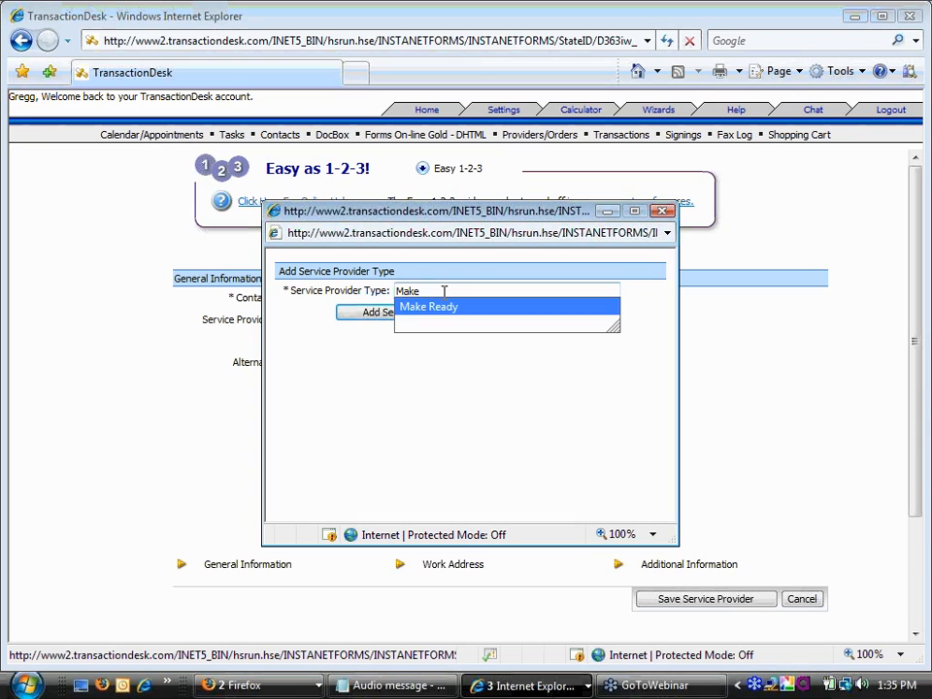
pyautogui.press('Return')
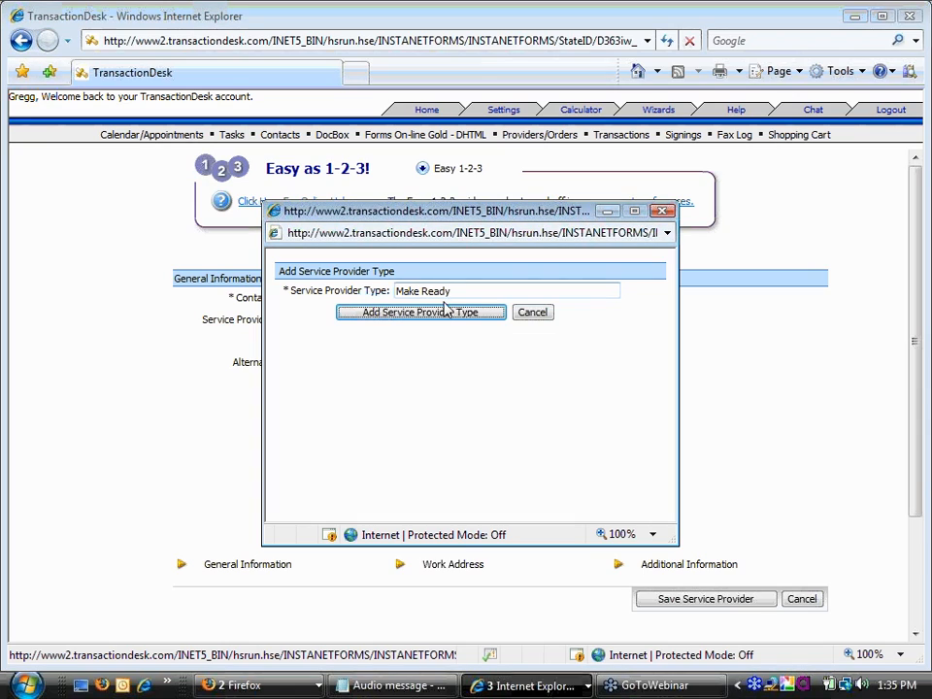
pyautogui.click(413, 318)
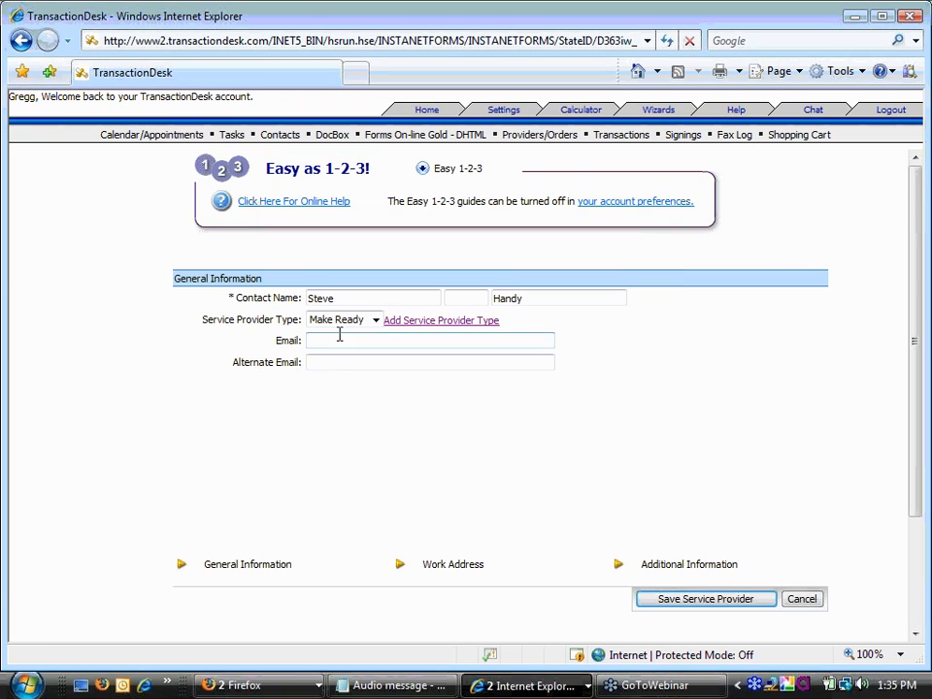
# - Set the provider type to Make Ready and start filling in the provider's e-mail
pyautogui.moveTo(204, 319); pyautogui.dragTo(299, 324)
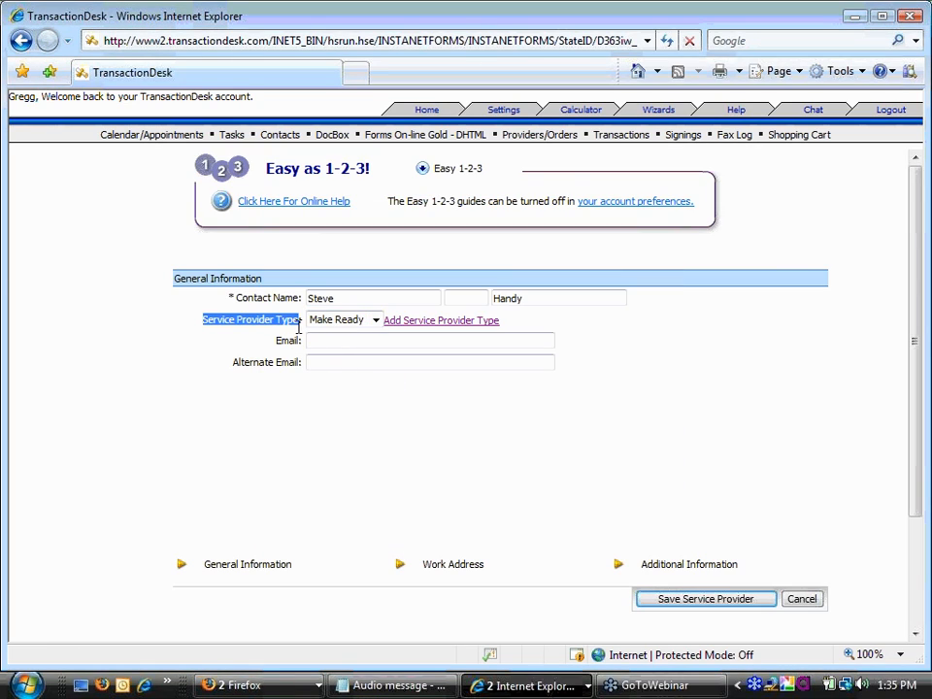
pyautogui.click(376, 320)
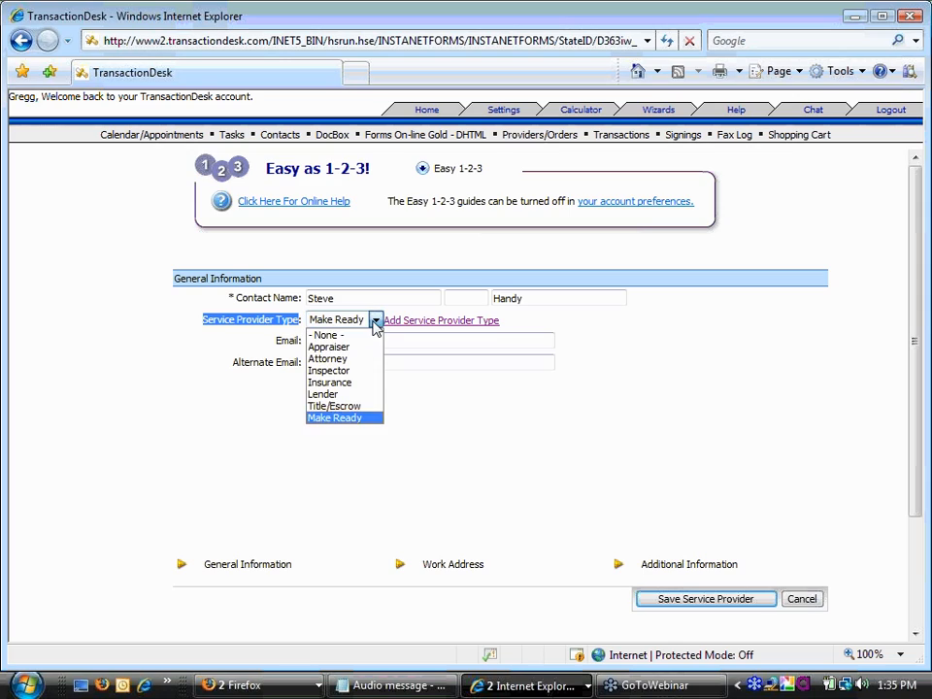
pyautogui.click(367, 417)
pyautogui.click(366, 395)
pyautogui.click(364, 341)
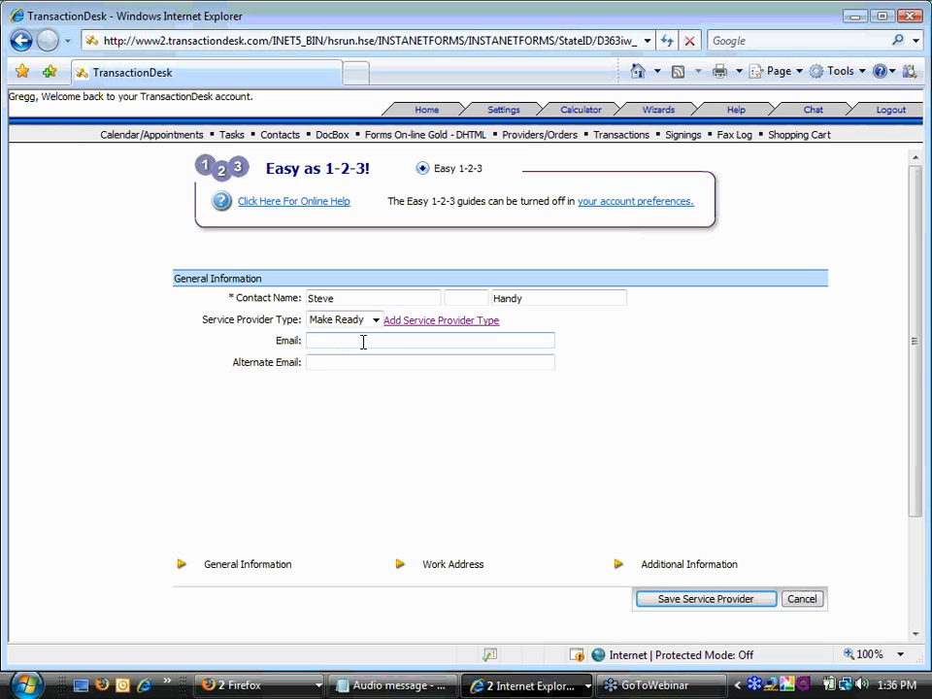
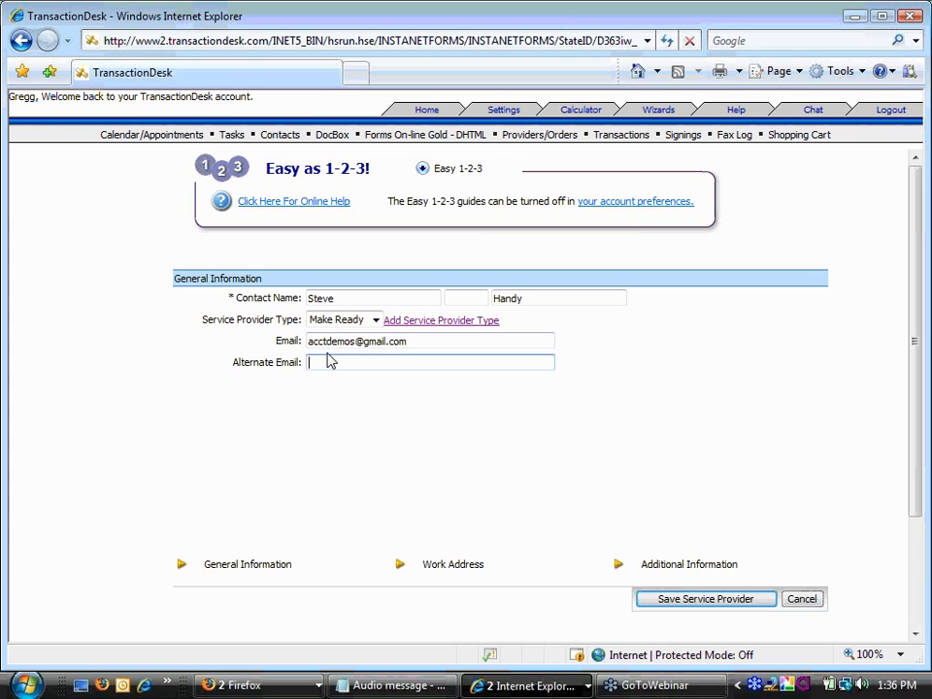
# - On the Work Address tab, enter company Handy Hands and title CEO
pyautogui.click(458, 566)
pyautogui.click(428, 297)
pyautogui.write('H')
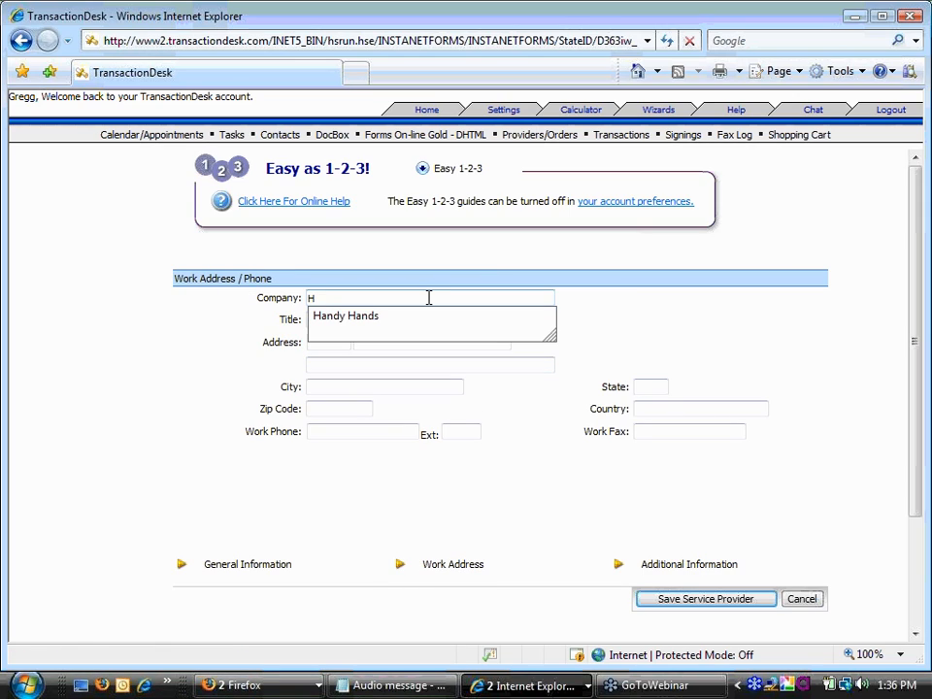
pyautogui.press('Tab')
pyautogui.write('CEO')
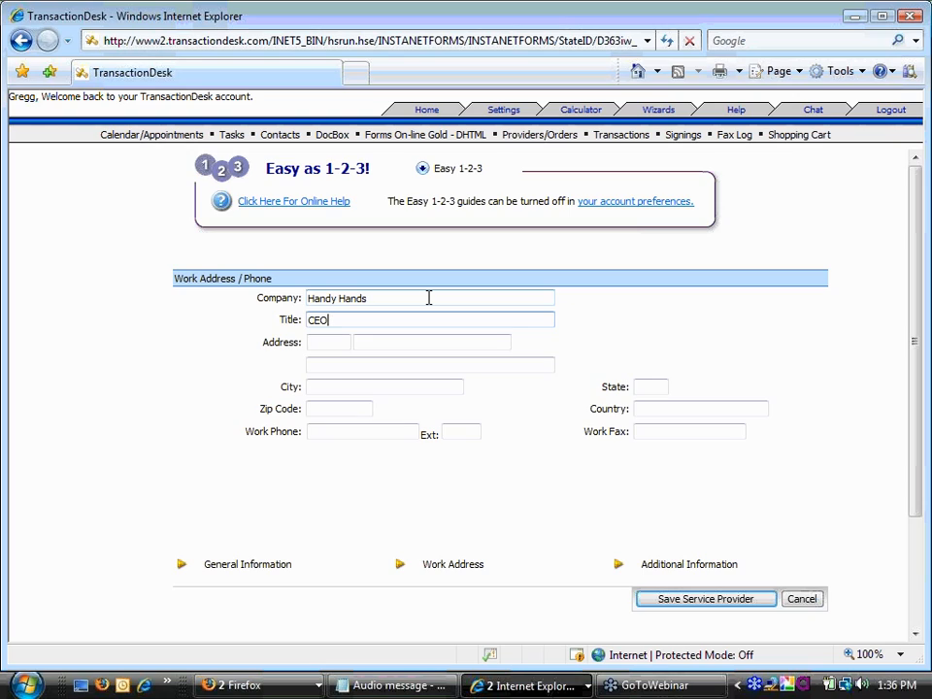
pyautogui.press('Tab')
# - Fill in the street address, city Denver, state CO and zip 80003 from suggestions
pyautogui.press('Down')
pyautogui.press('Down')
pyautogui.press('Tab')
pyautogui.press('Down')
pyautogui.press('Down')
pyautogui.press('Tab')
pyautogui.press('Tab')
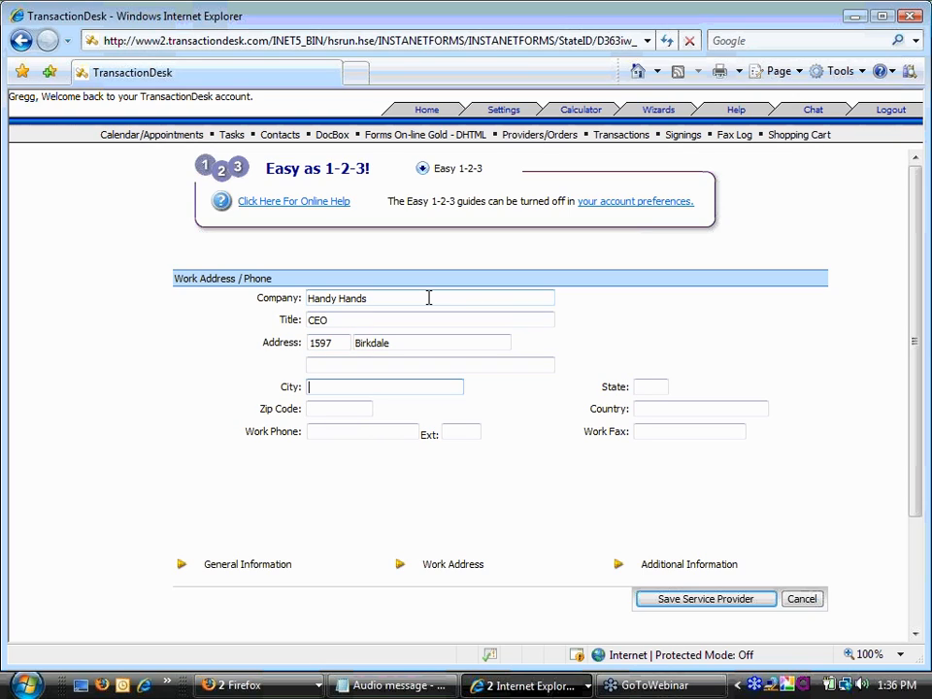
pyautogui.press('Down')
pyautogui.press('Down')
pyautogui.press('Down')
pyautogui.press('Tab')
pyautogui.press('Down')
pyautogui.press('Tab')
pyautogui.press('Down')
pyautogui.press('Down')
pyautogui.press('Down')
pyautogui.press('Tab')
pyautogui.press('Tab')
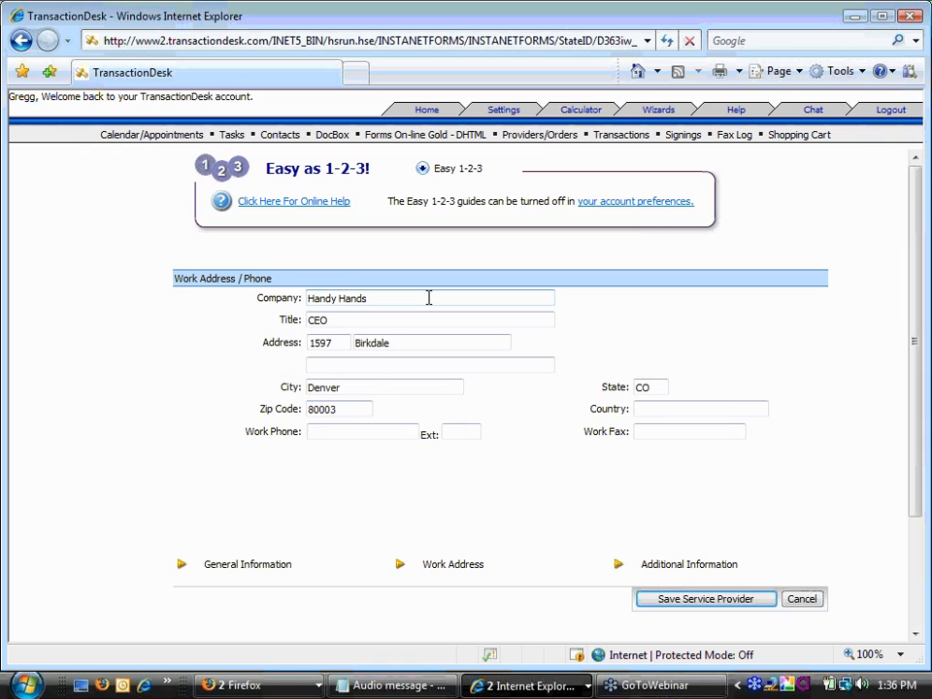
# - Add the work fax number, then go back to General Information
pyautogui.press('Tab')
pyautogui.press('Down')
pyautogui.press('Tab')
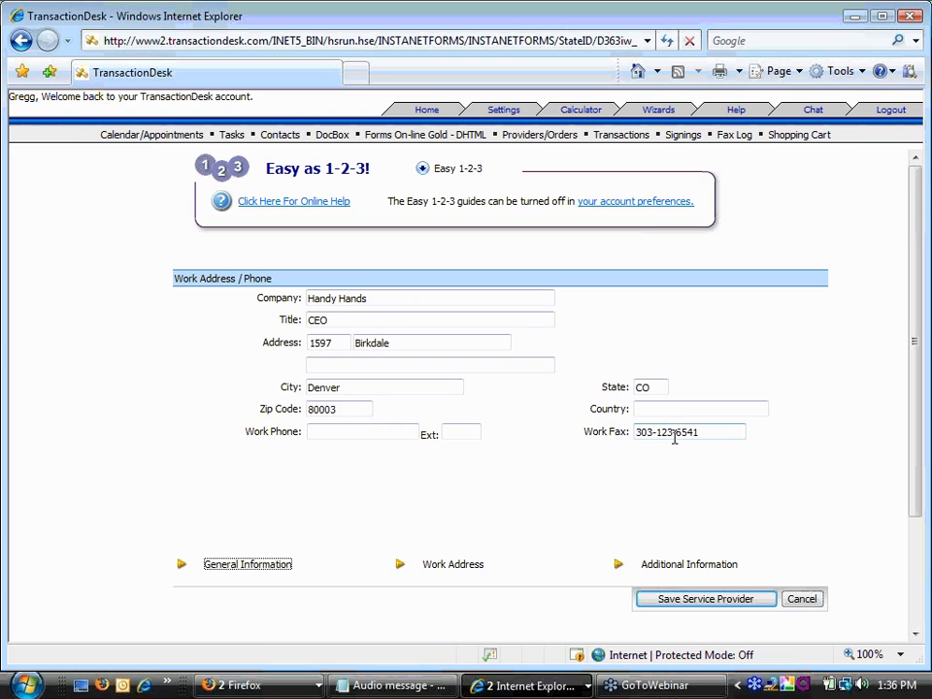
pyautogui.moveTo(696, 432); pyautogui.dragTo(636, 433)
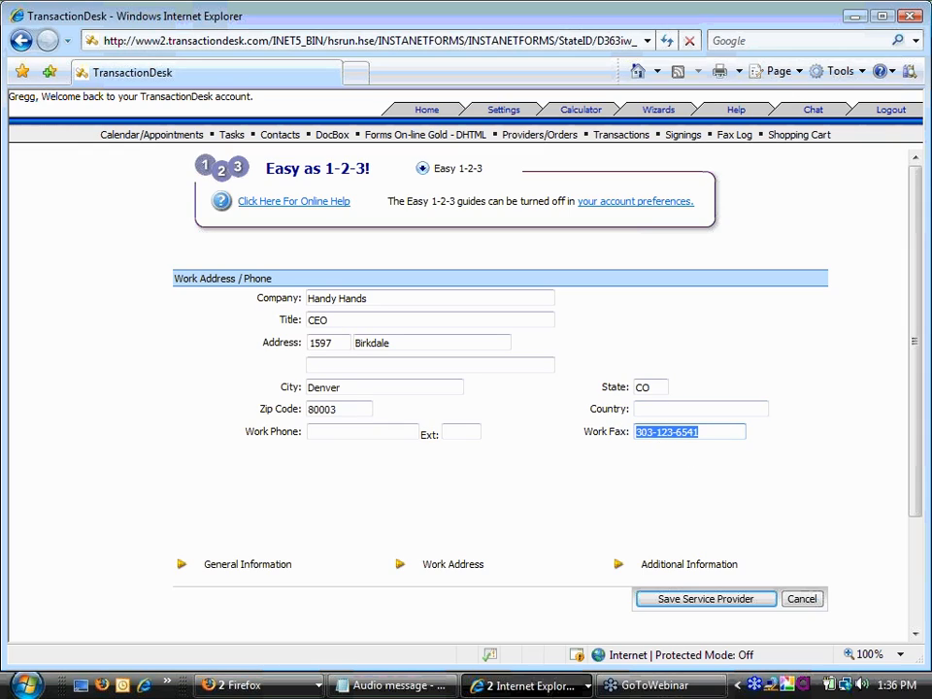
pyautogui.click(255, 566)
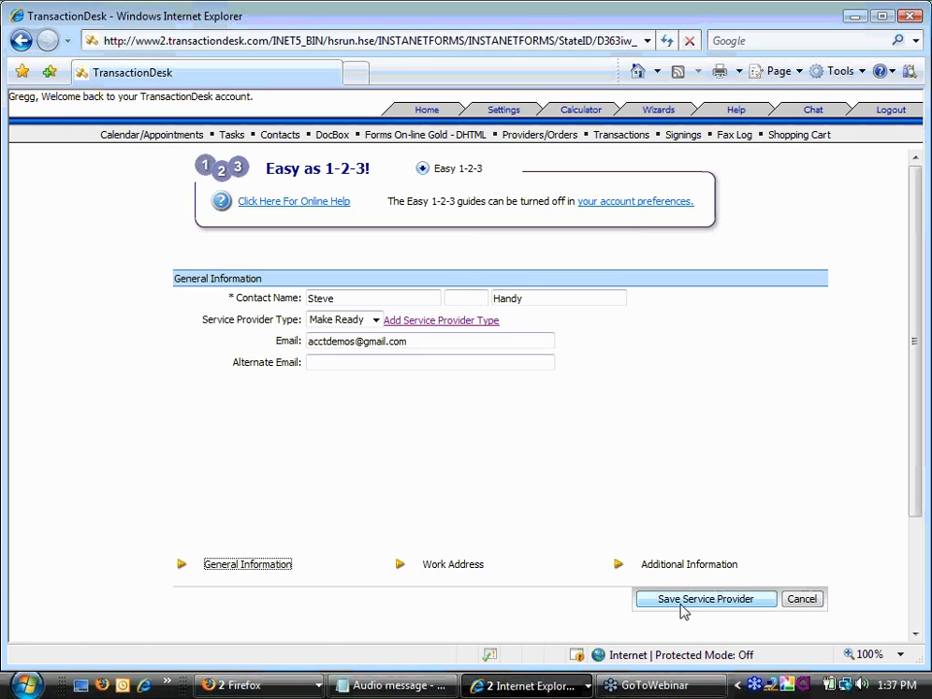
# - Save the Handy Hands Make Ready provider and return to the TransactionDesk home page
pyautogui.click(713, 606)
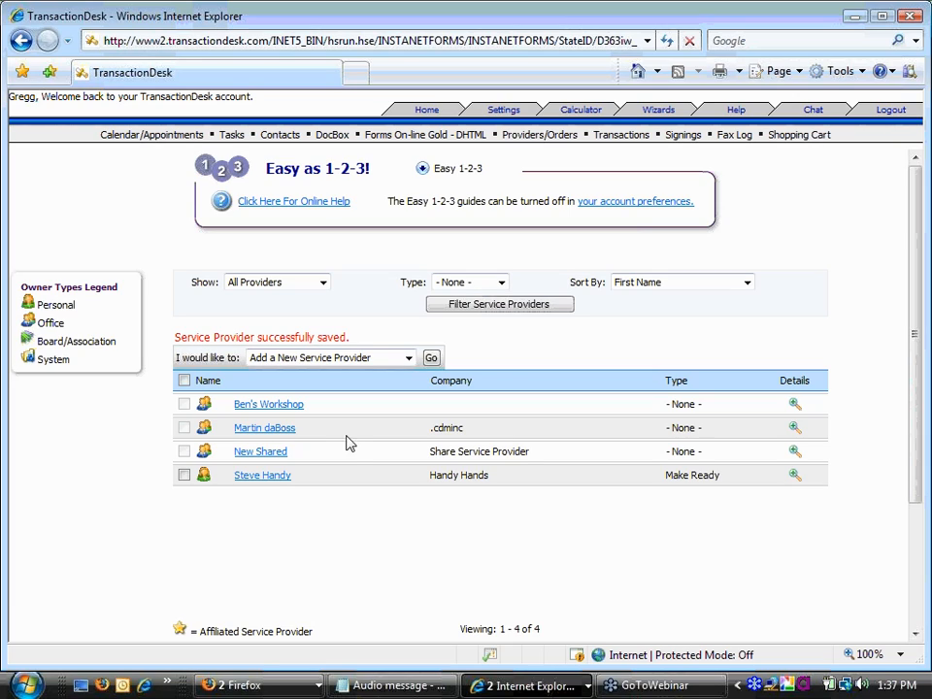
pyautogui.click(427, 110)
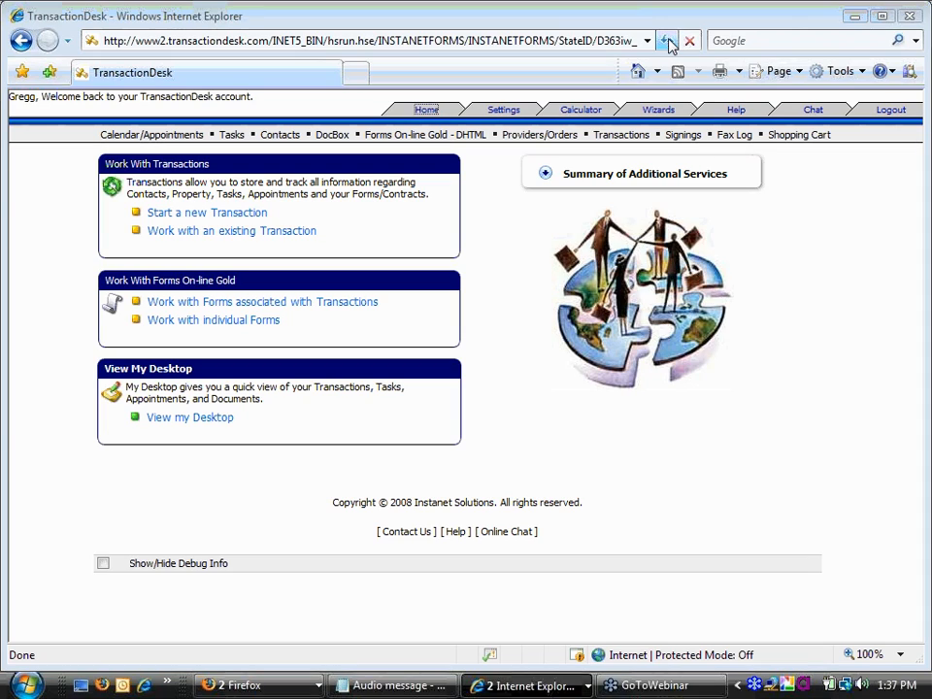
pyautogui.click(537, 136)
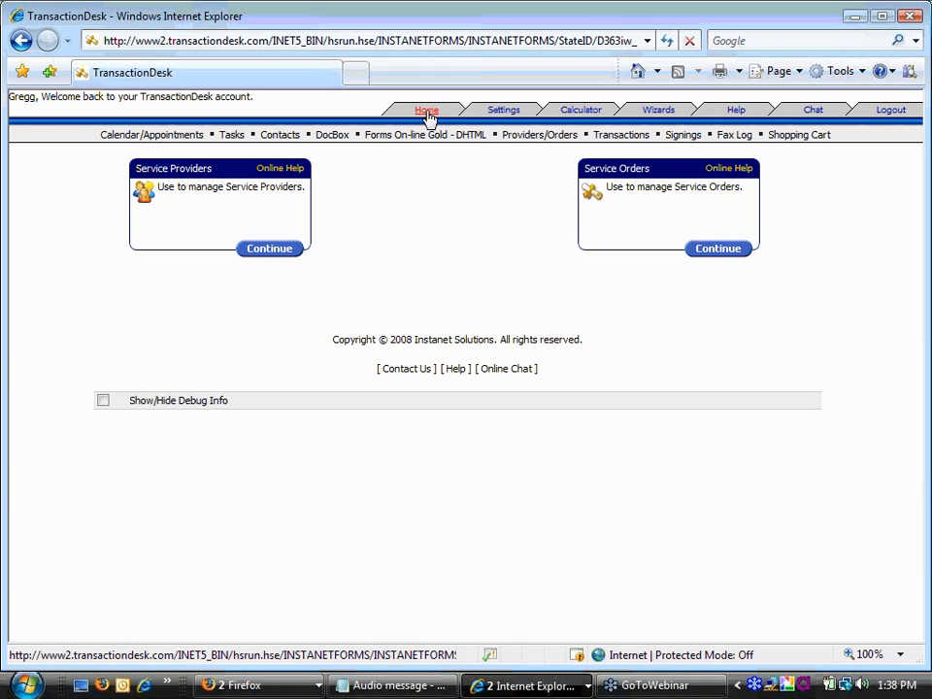
pyautogui.click(621, 134)
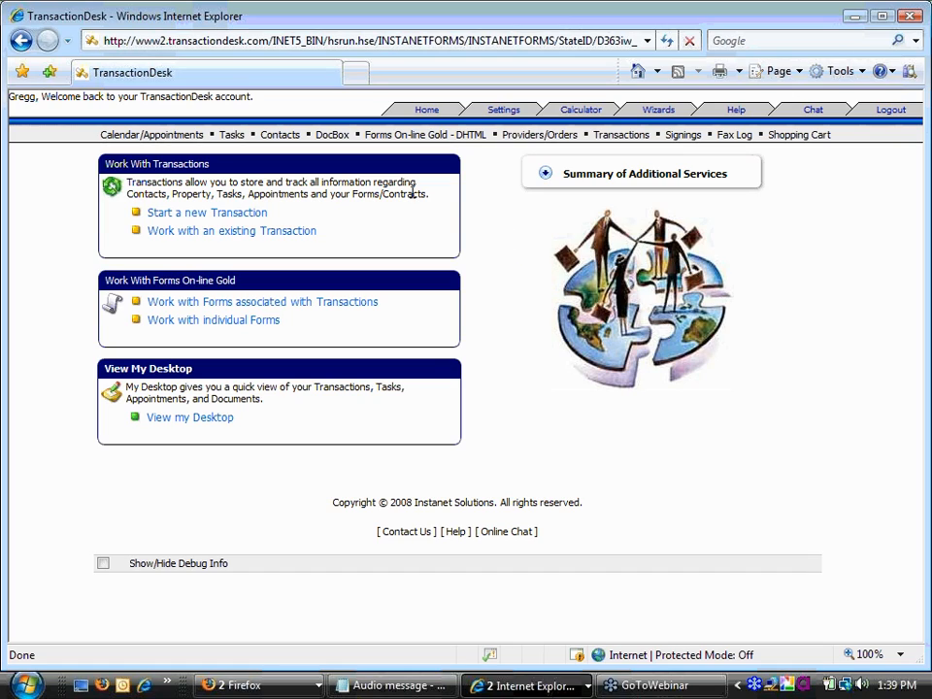
# - Start a new transaction with Residential Sale as the transaction type
pyautogui.click(241, 222)
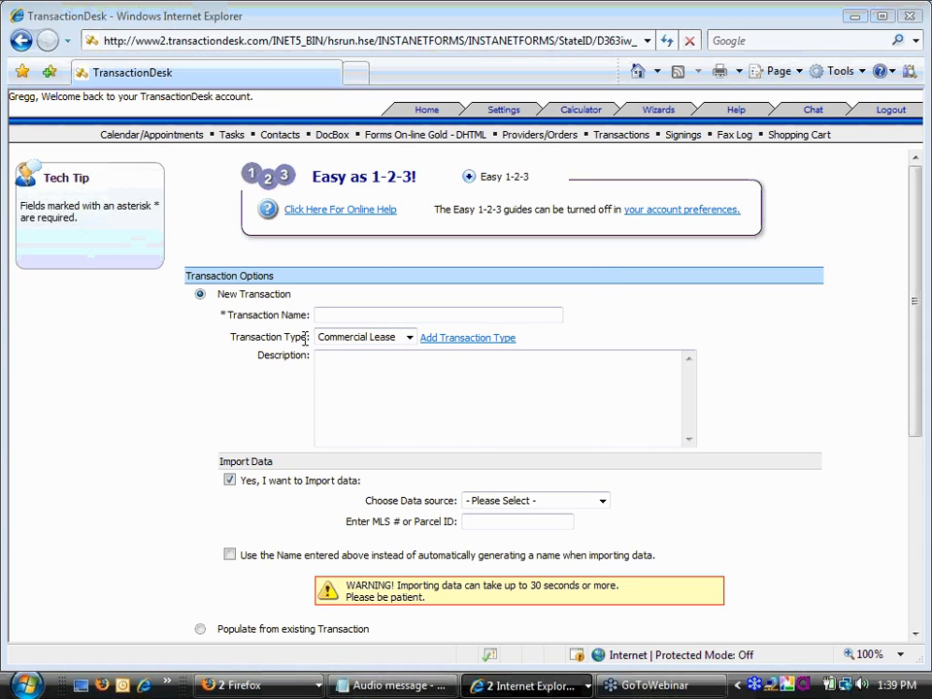
pyautogui.click(409, 338)
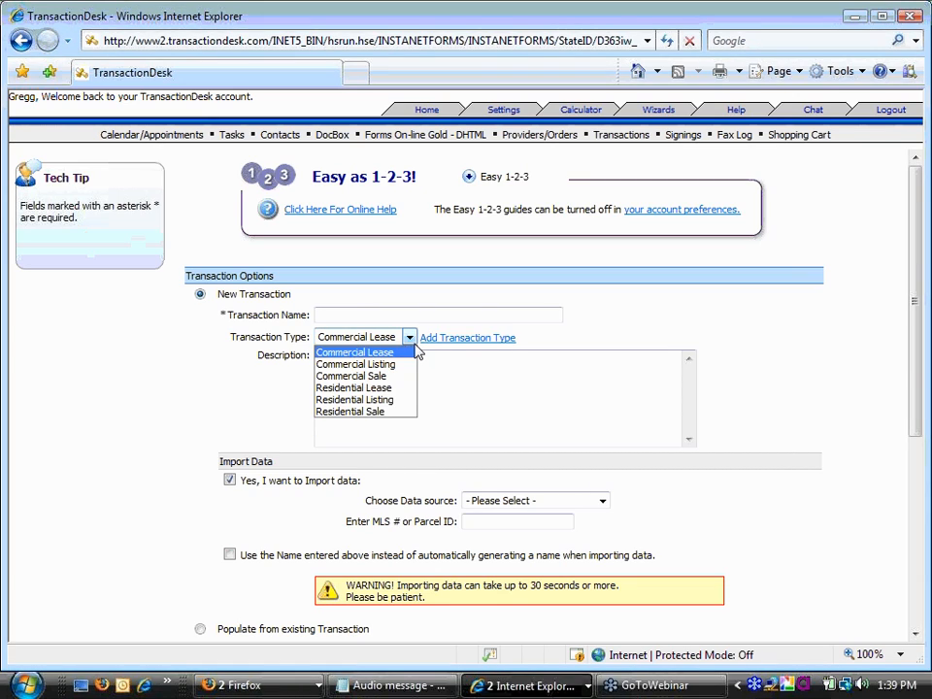
pyautogui.click(388, 412)
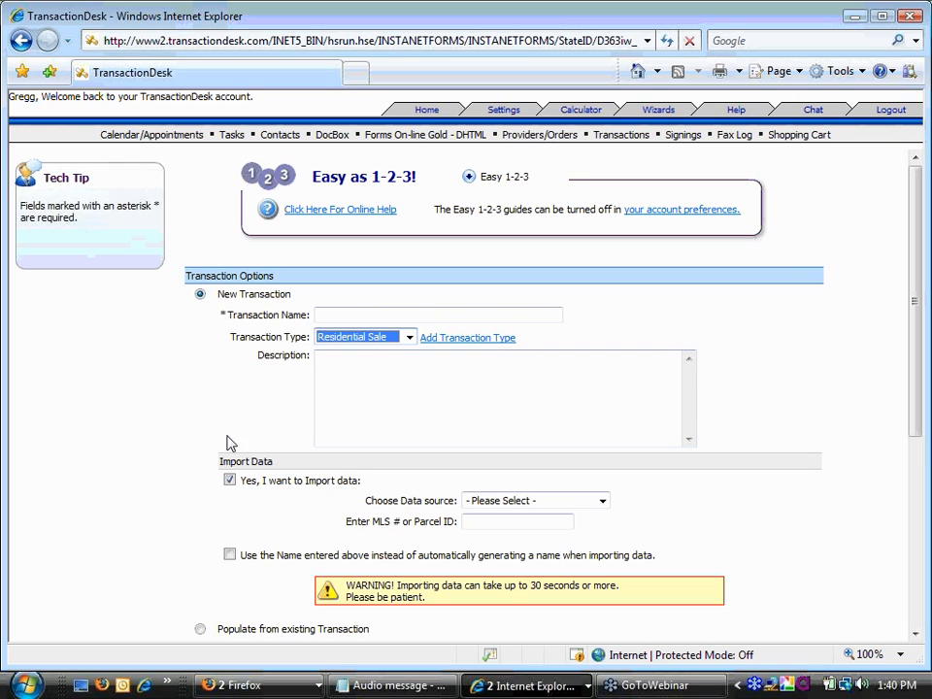
# - Import MLS number 474266 from Daytona Beach MLS and turn off Use Transaction Wizard
pyautogui.click(484, 503)
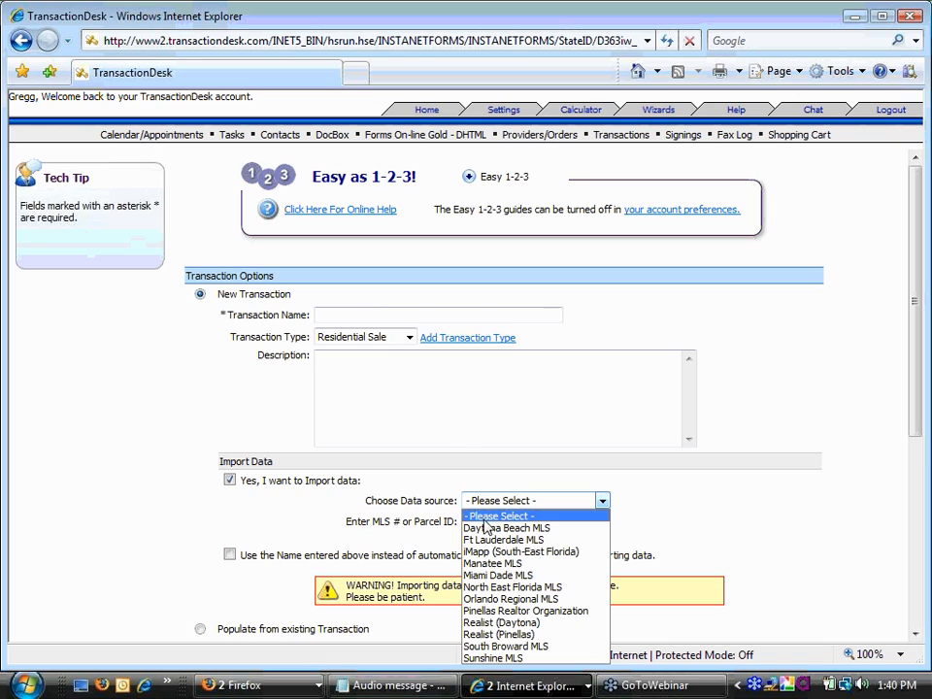
pyautogui.click(488, 527)
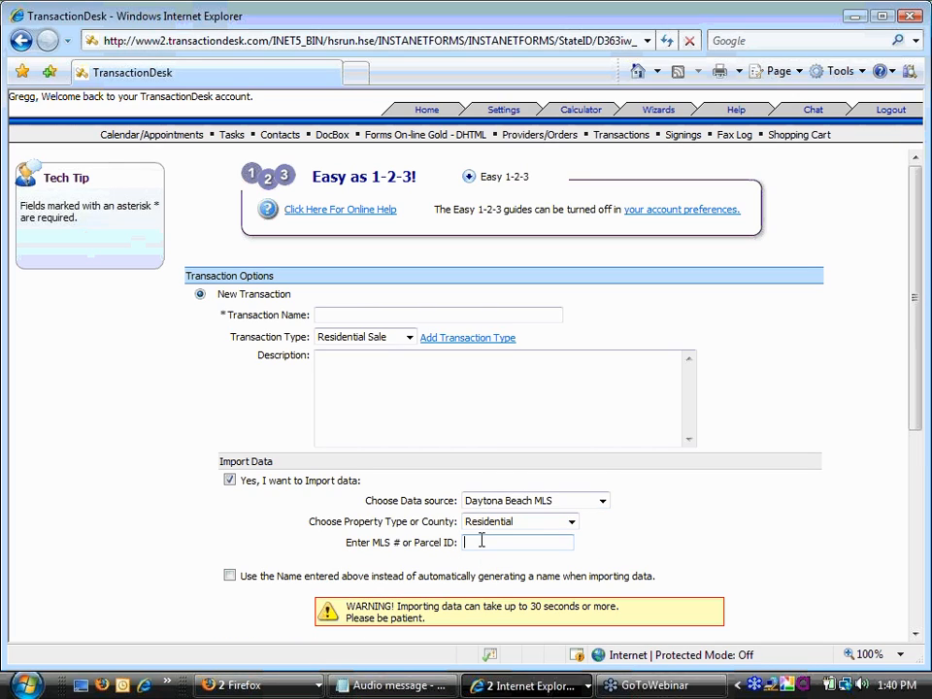
pyautogui.rightClick(480, 540)
pyautogui.click(526, 482)
pyautogui.moveTo(912, 323); pyautogui.dragTo(923, 415)
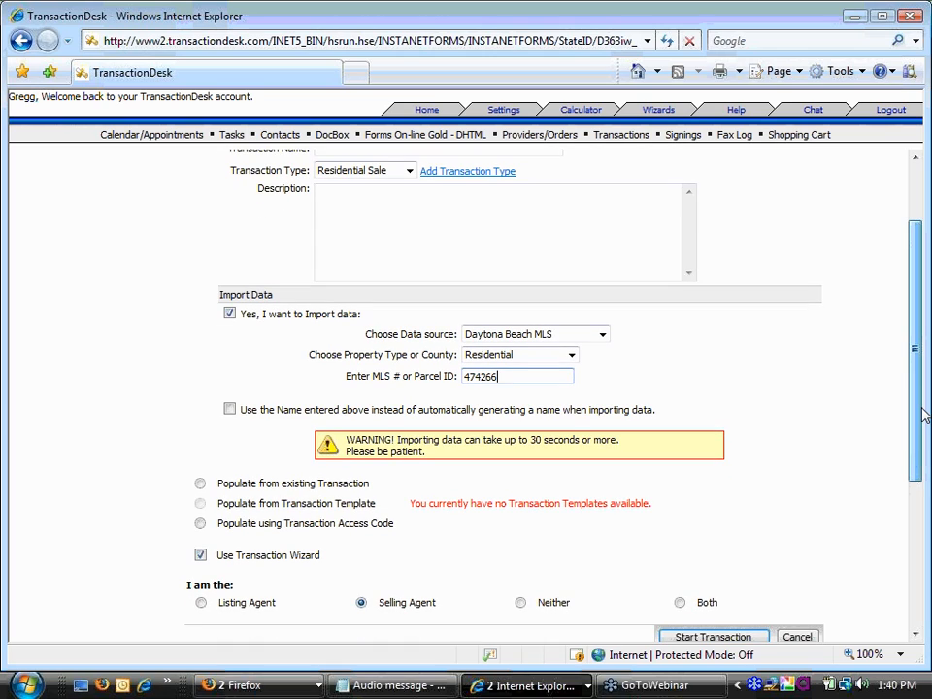
pyautogui.moveTo(923, 415); pyautogui.dragTo(923, 422)
pyautogui.click(200, 545)
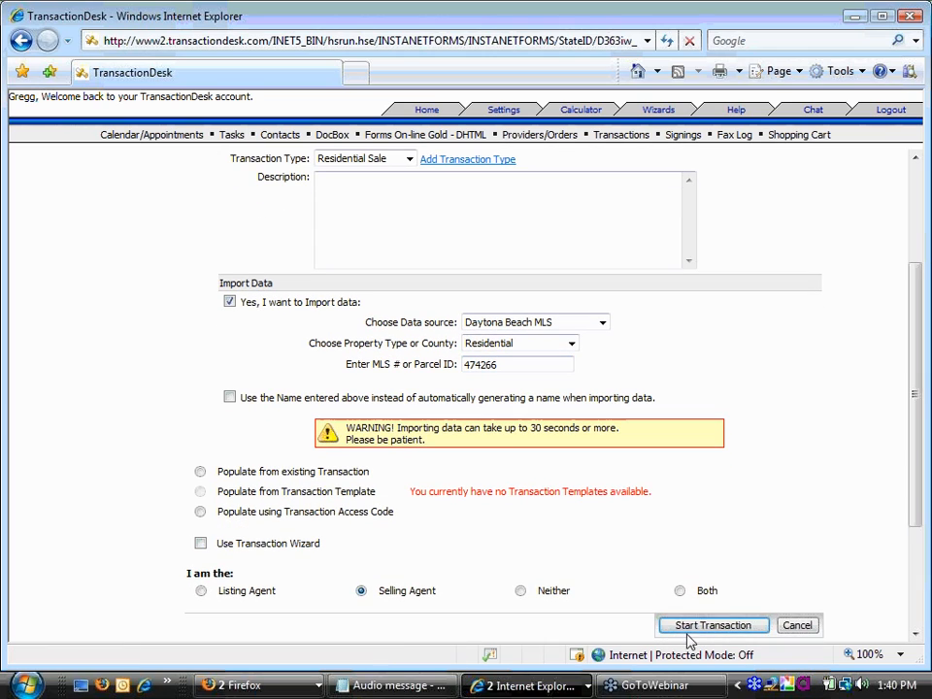
pyautogui.click(717, 626)
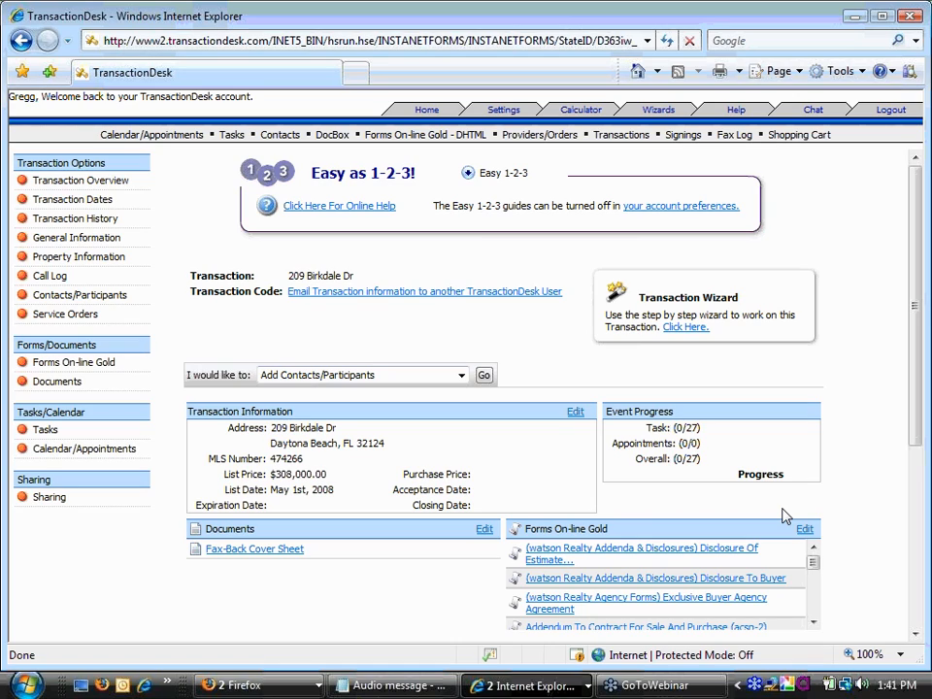
pyautogui.moveTo(915, 233); pyautogui.dragTo(915, 235)
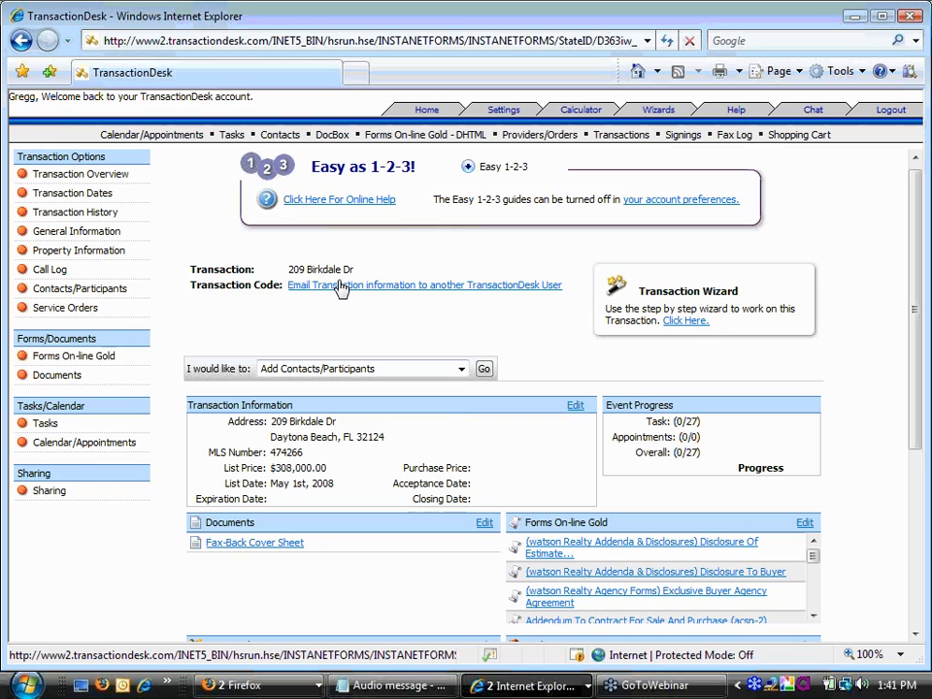
pyautogui.moveTo(288, 271)
pyautogui.mouseDown()
pyautogui.moveTo(324, 269)
pyautogui.moveTo(286, 273)
pyautogui.mouseUp()
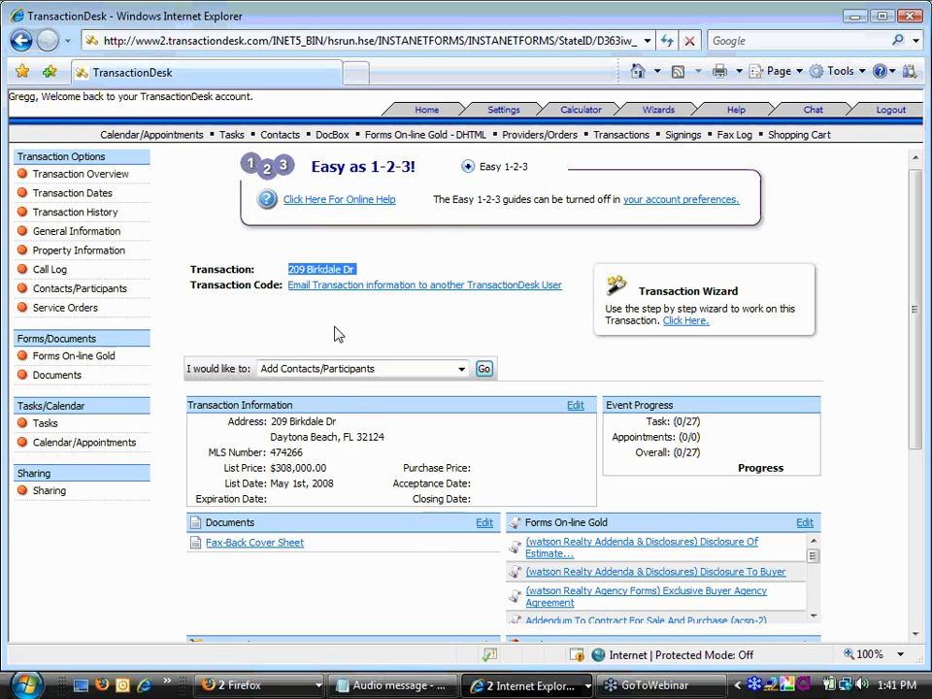
pyautogui.moveTo(270, 423); pyautogui.dragTo(335, 425)
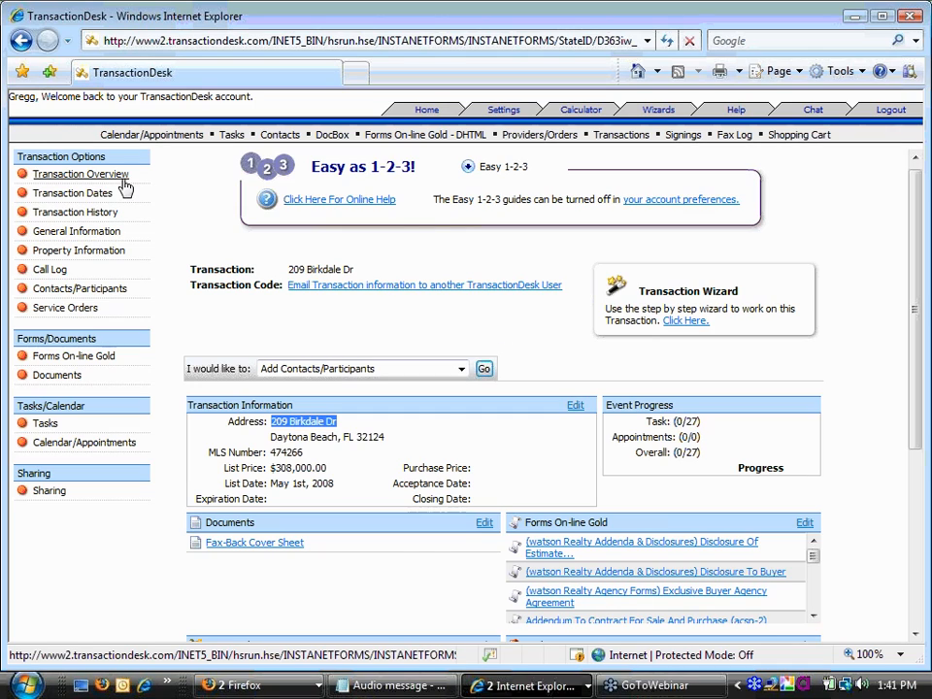
pyautogui.click(446, 335)
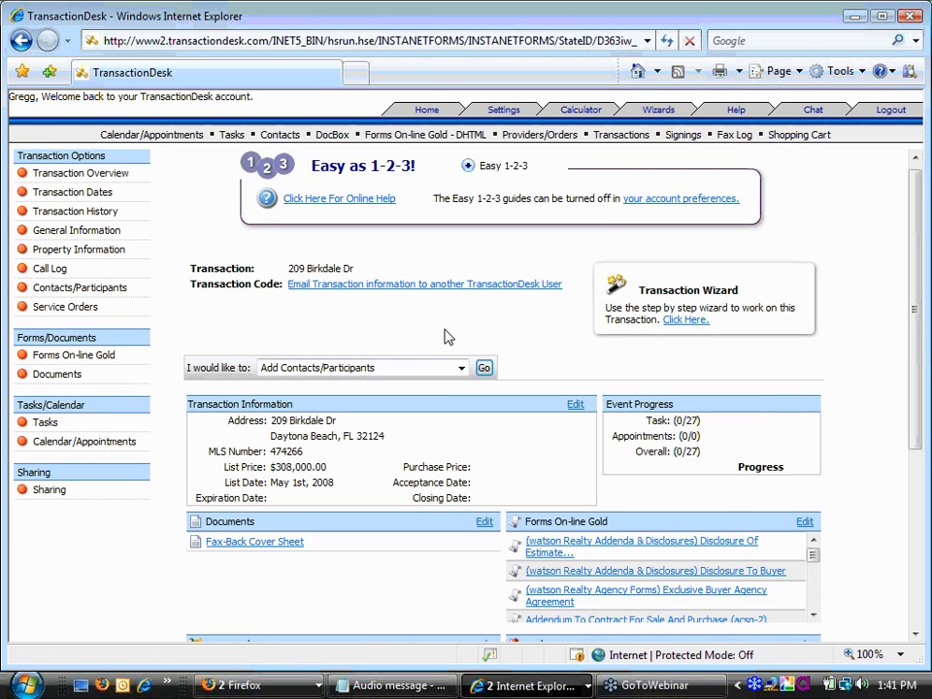
pyautogui.scroll(-1, 541, 439)
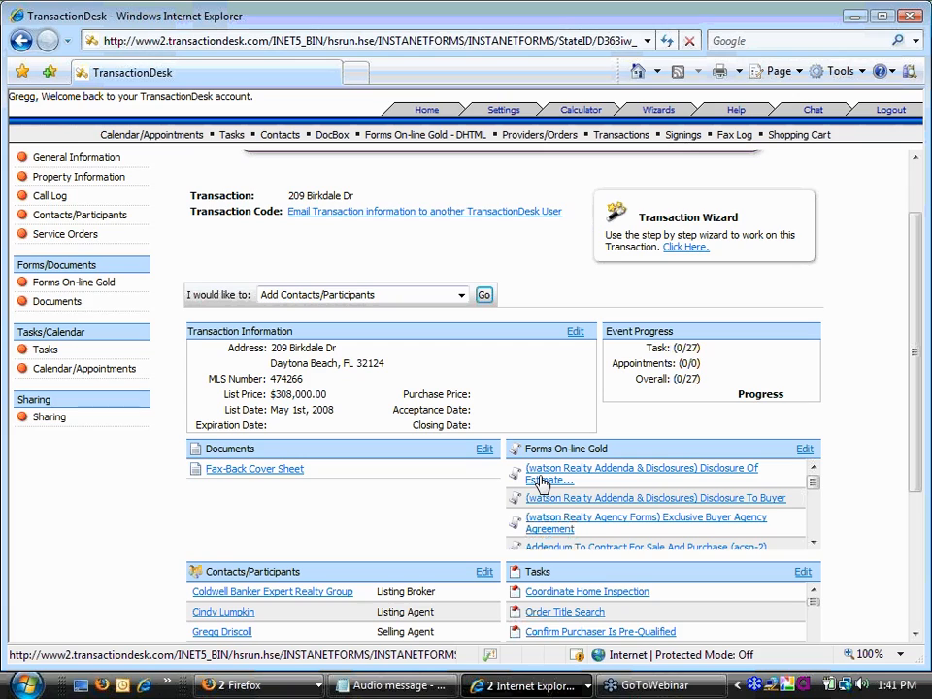
pyautogui.scroll(-1, 541, 480)
pyautogui.scroll(-1, 839, 500)
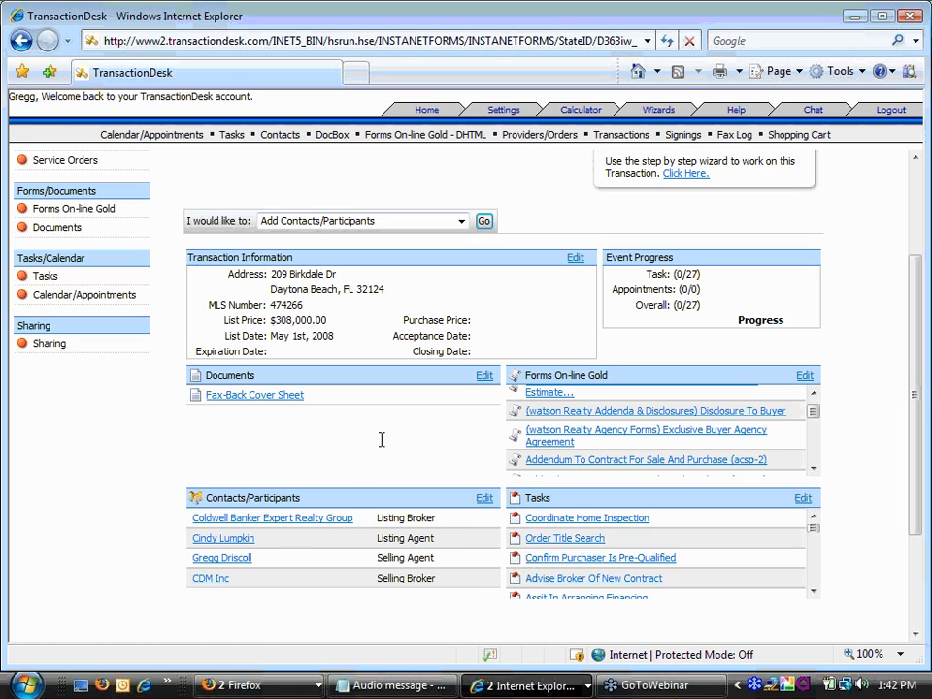
pyautogui.scroll(2, 381, 440)
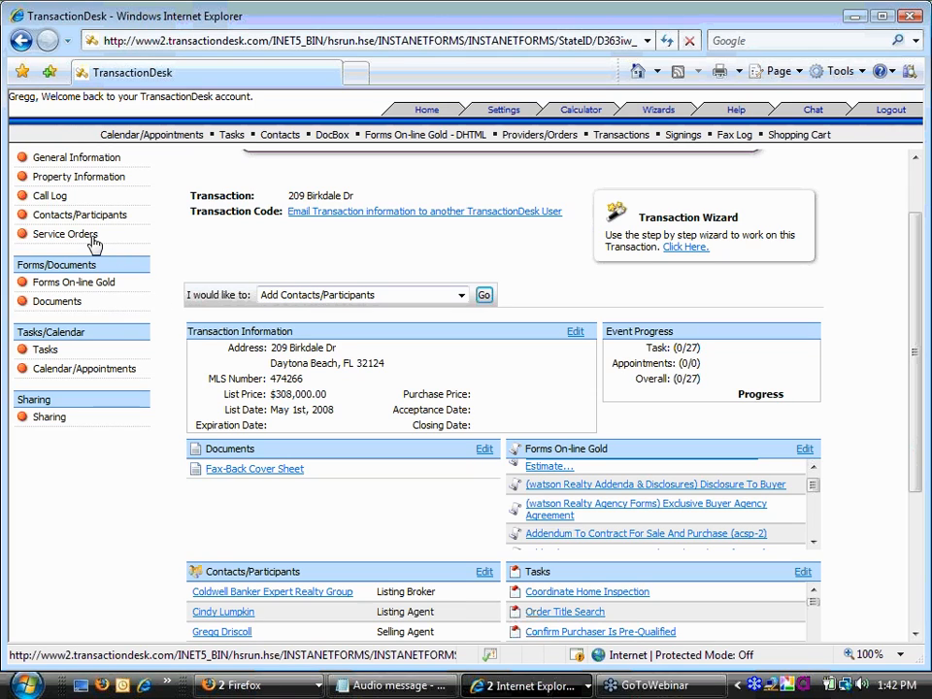
pyautogui.scroll(2, 120, 199)
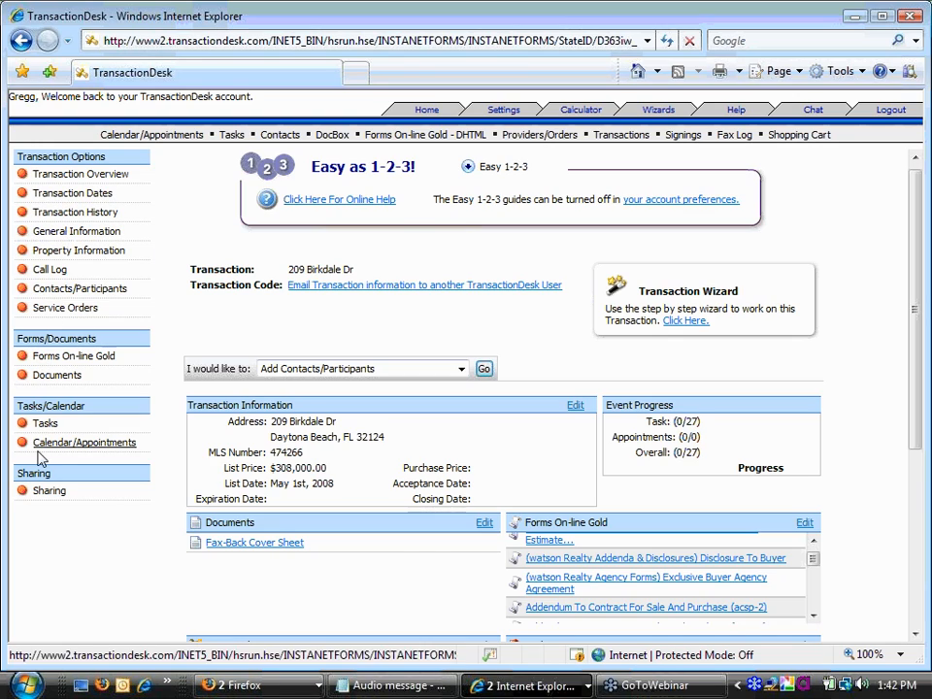
pyautogui.click(64, 307)
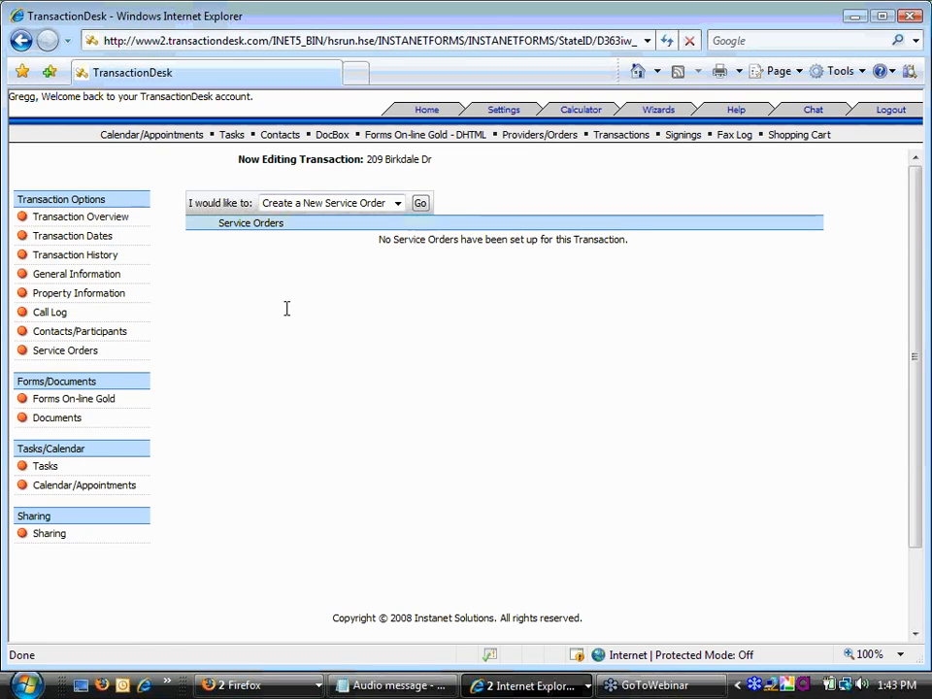
# - Start a new service order and check which order types are available
pyautogui.click(421, 203)
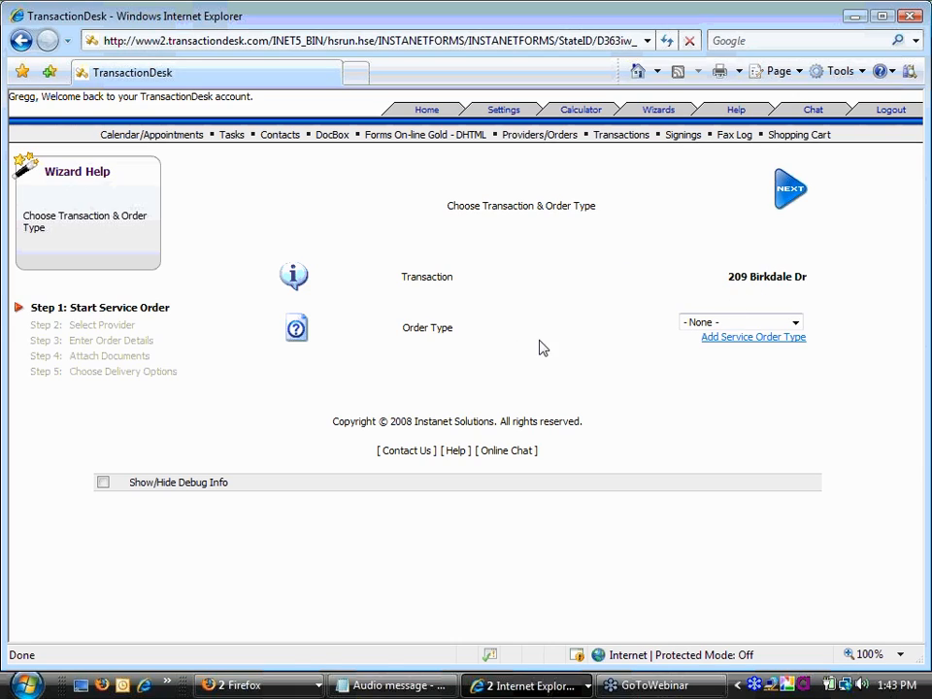
pyautogui.click(798, 323)
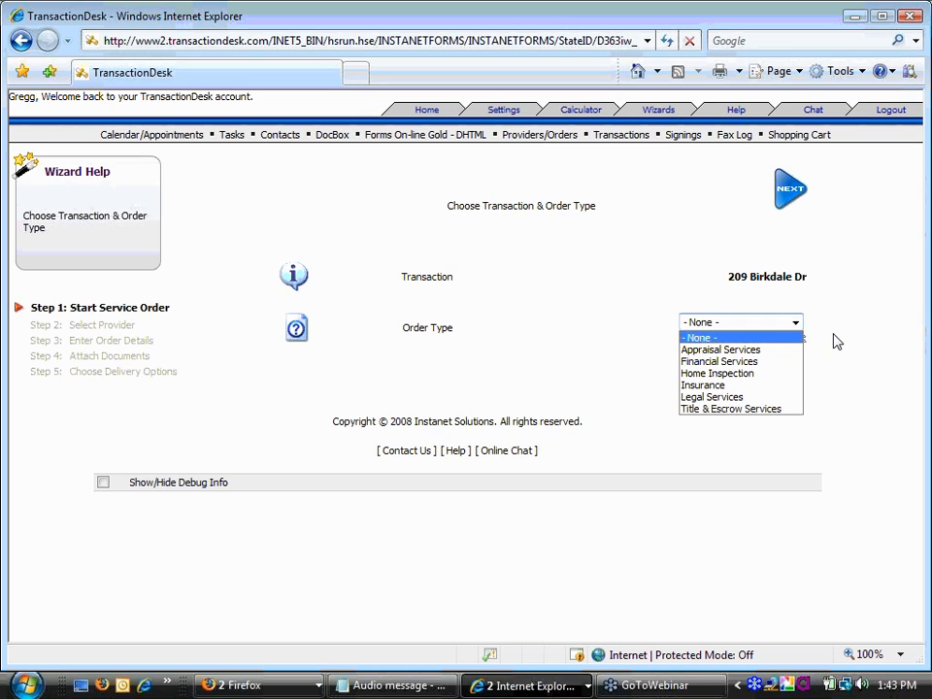
pyautogui.click(834, 339)
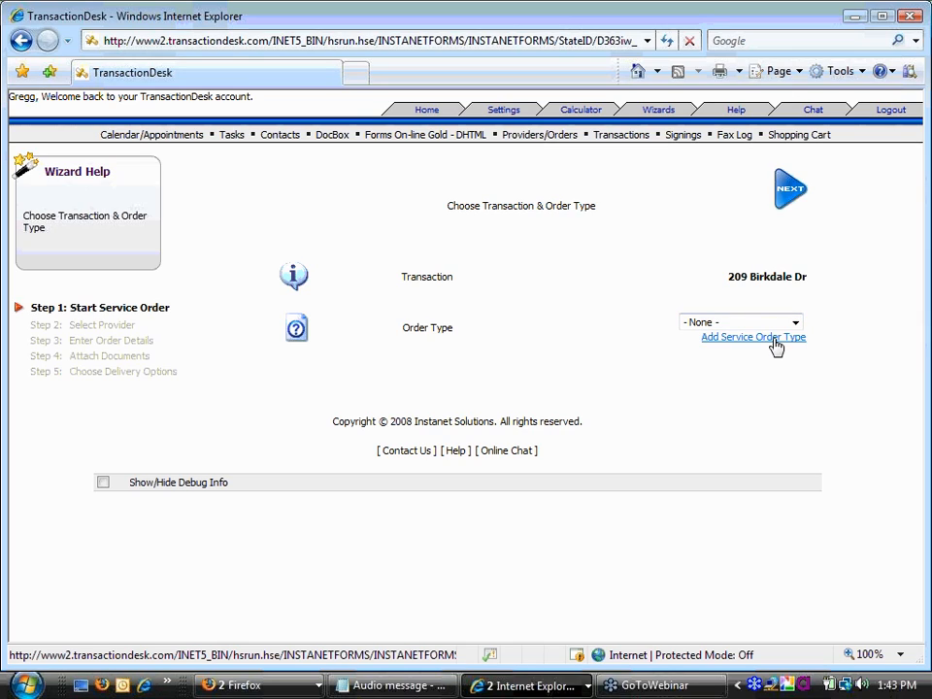
# - Add a new service order type named 'Make Ready Service'
pyautogui.click(775, 339)
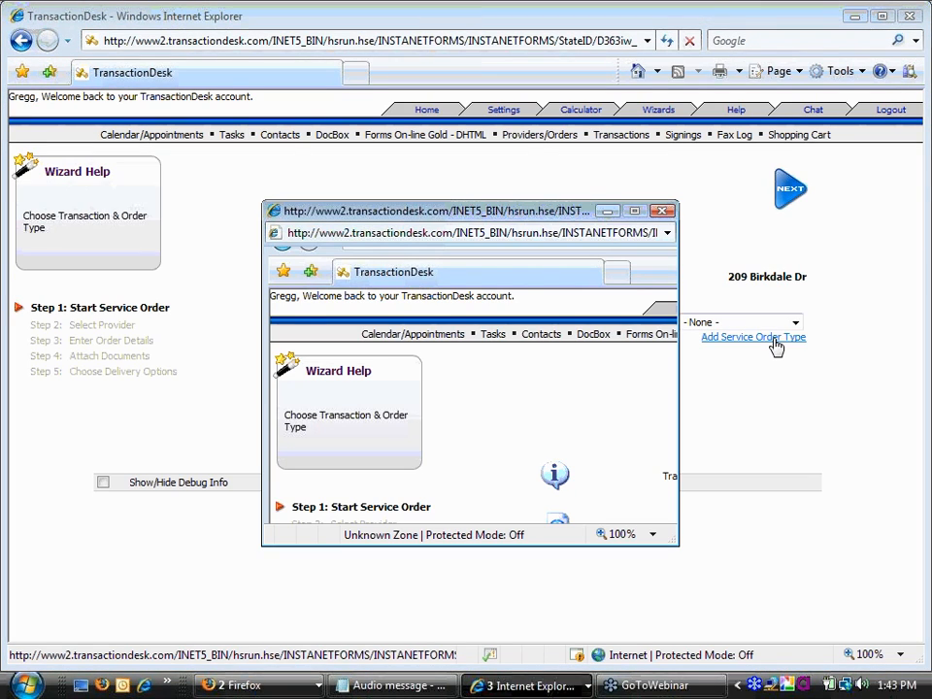
pyautogui.click(482, 289)
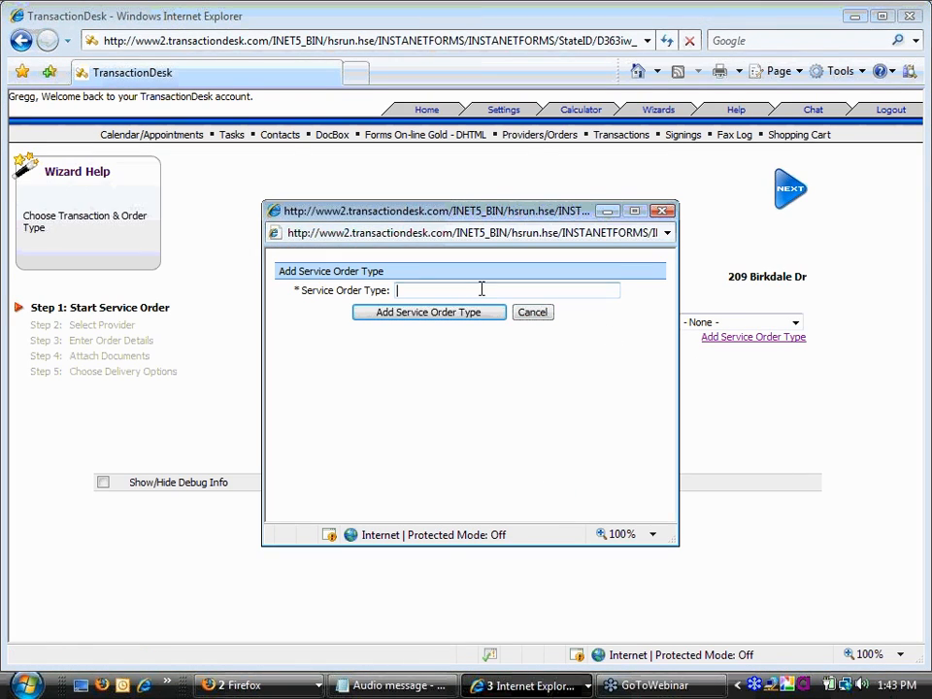
pyautogui.write('M')
pyautogui.press('Down')
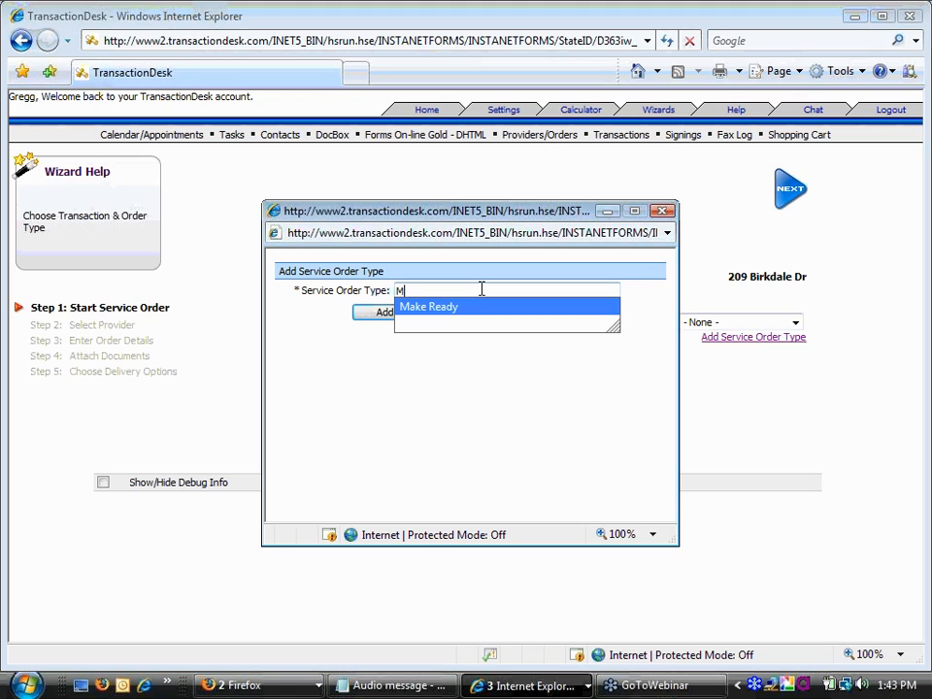
pyautogui.write('a')
pyautogui.click(475, 308)
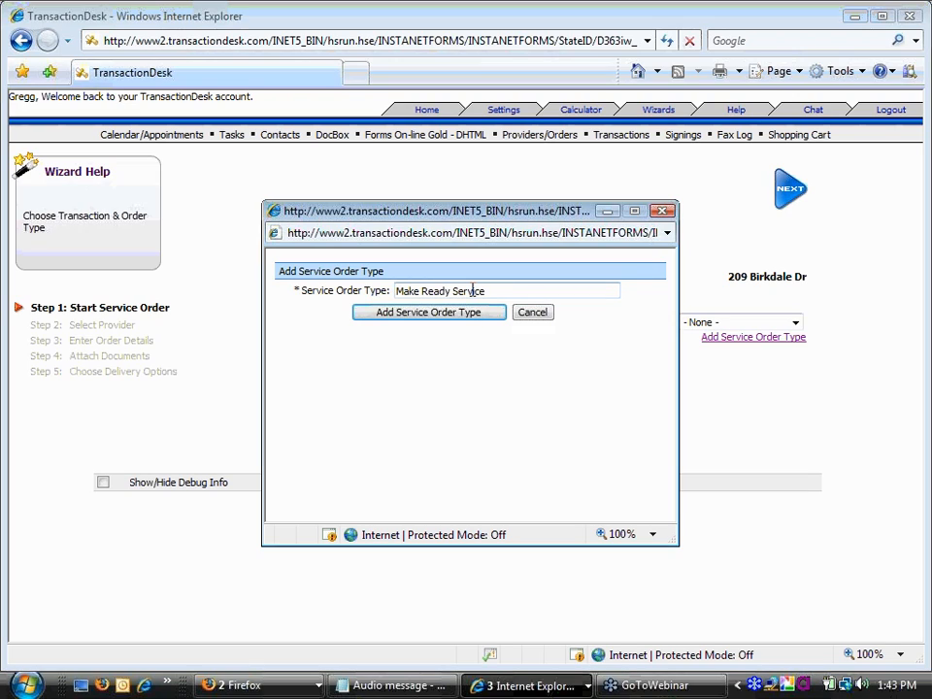
pyautogui.click(472, 314)
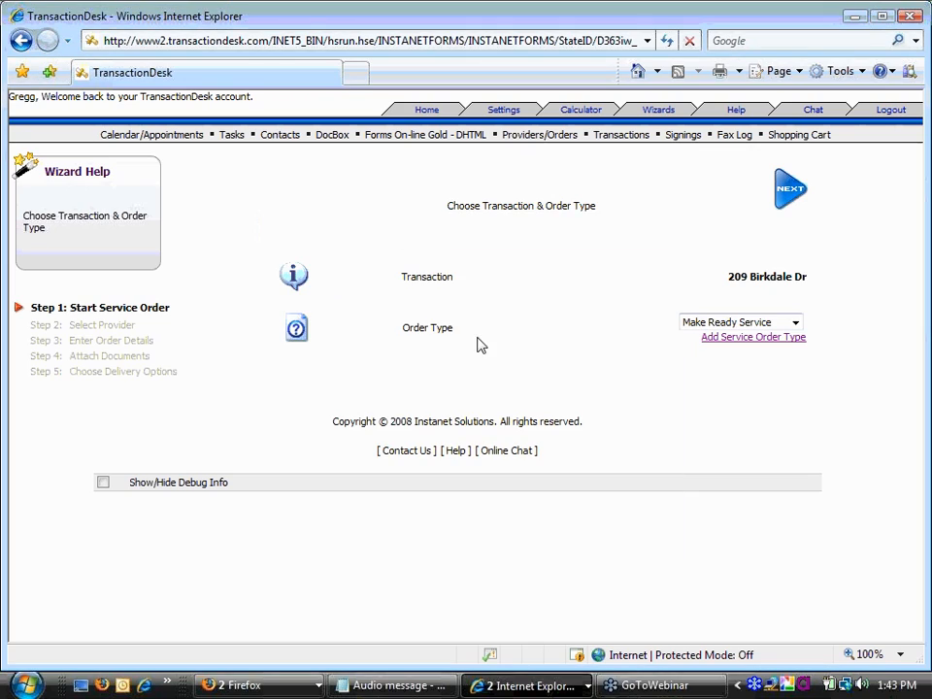
# - Confirm Make Ready Service in the Order Type dropdown and go on to Select Provider
pyautogui.click(794, 324)
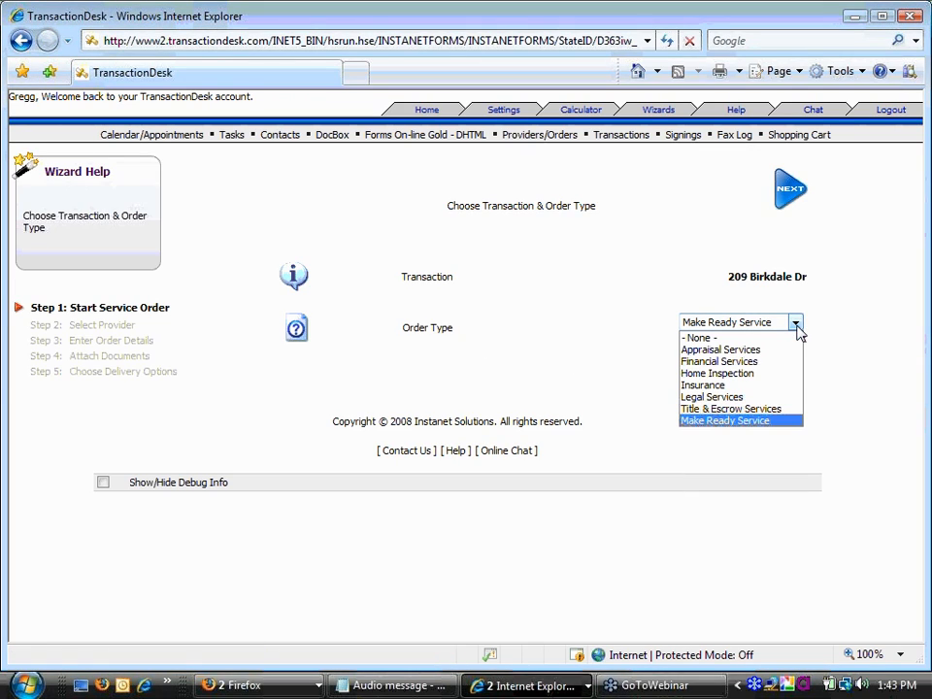
pyautogui.click(795, 325)
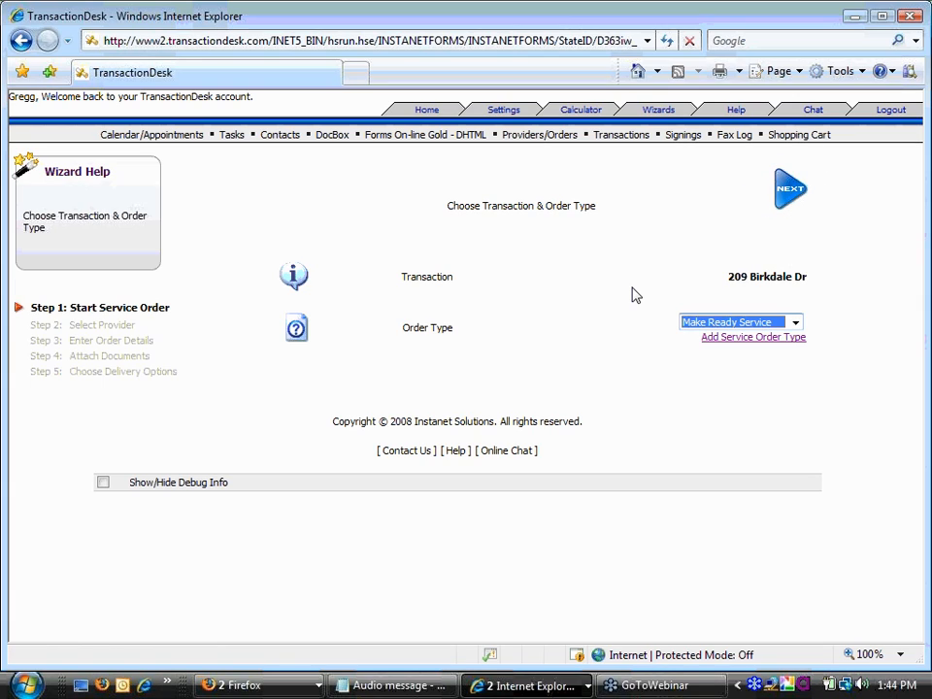
pyautogui.click(783, 205)
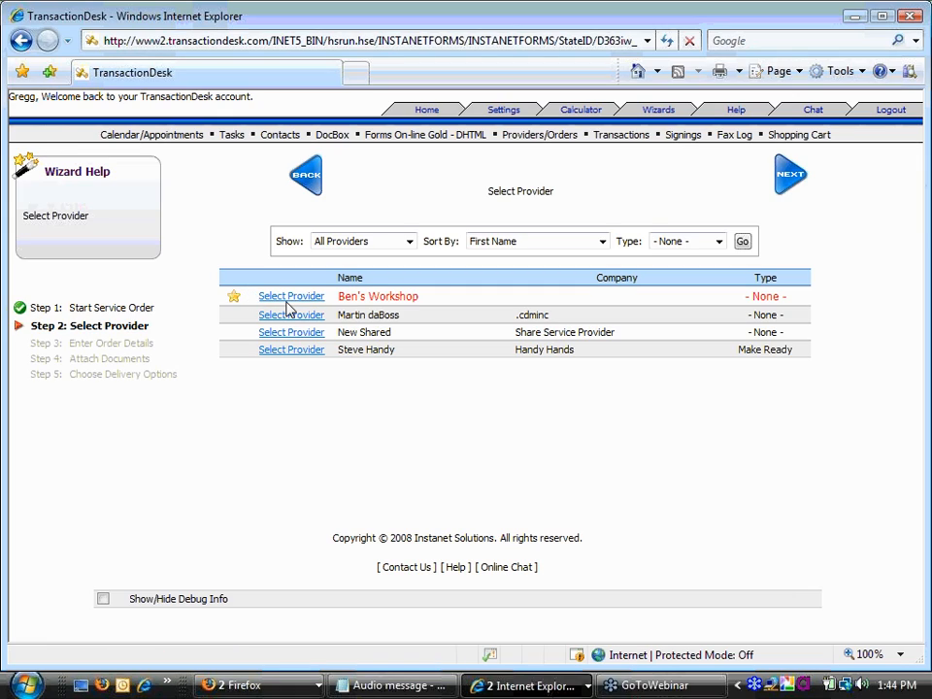
# - Select Handy Hands as the provider and tick Listing Agent and Selling Agent as participants
pyautogui.click(297, 352)
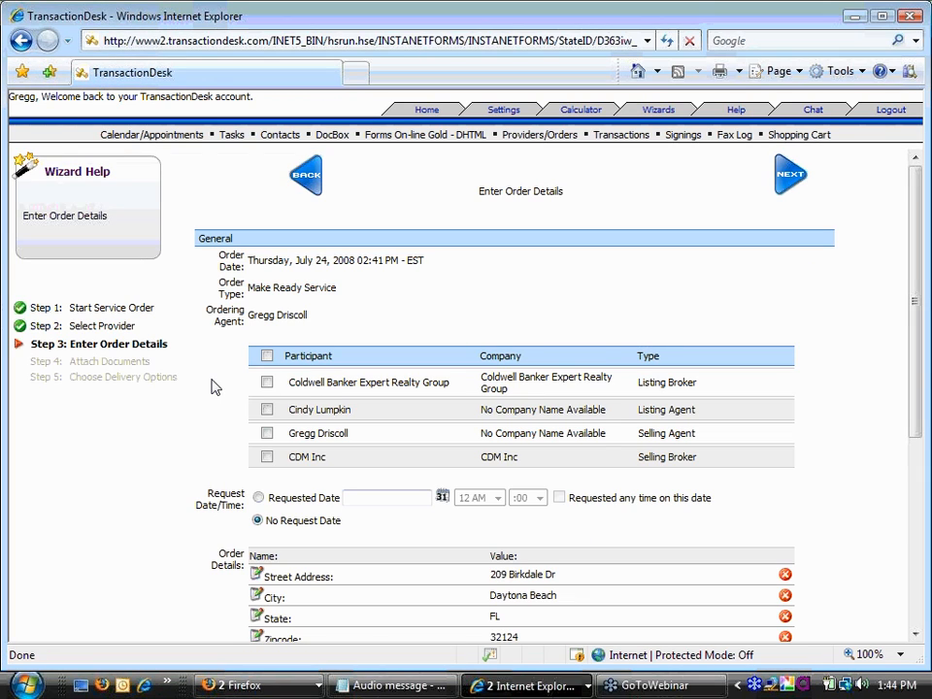
pyautogui.scroll(-1, 214, 388)
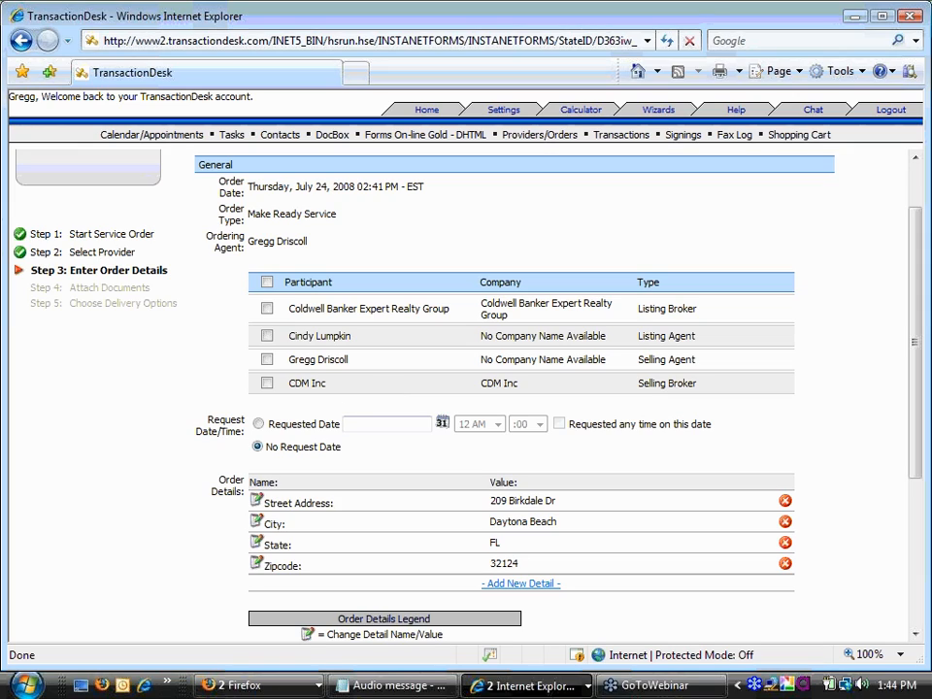
pyautogui.click(267, 361)
pyautogui.click(266, 334)
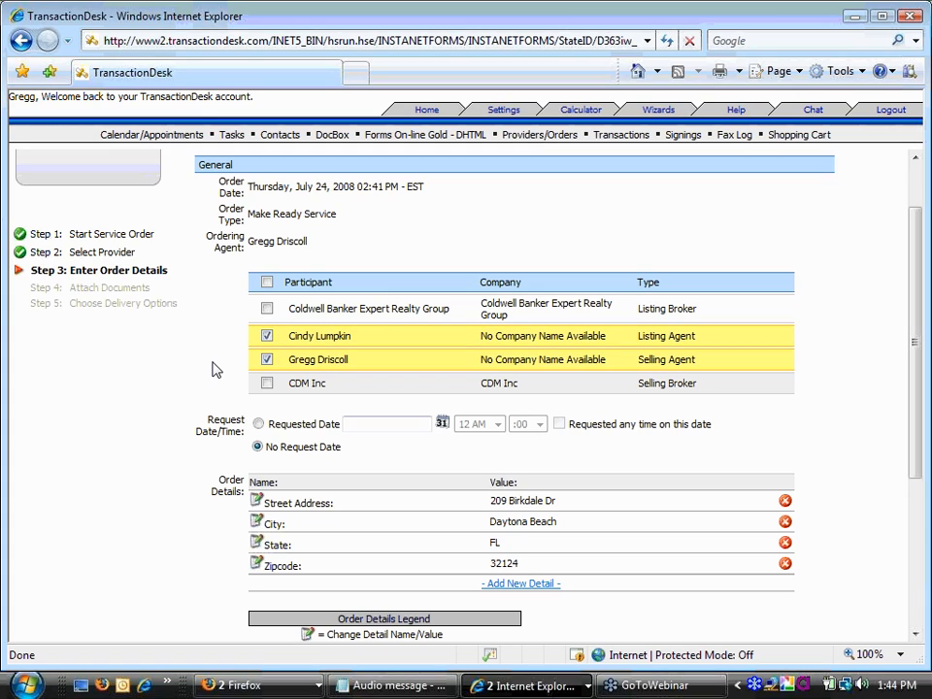
pyautogui.click(266, 335)
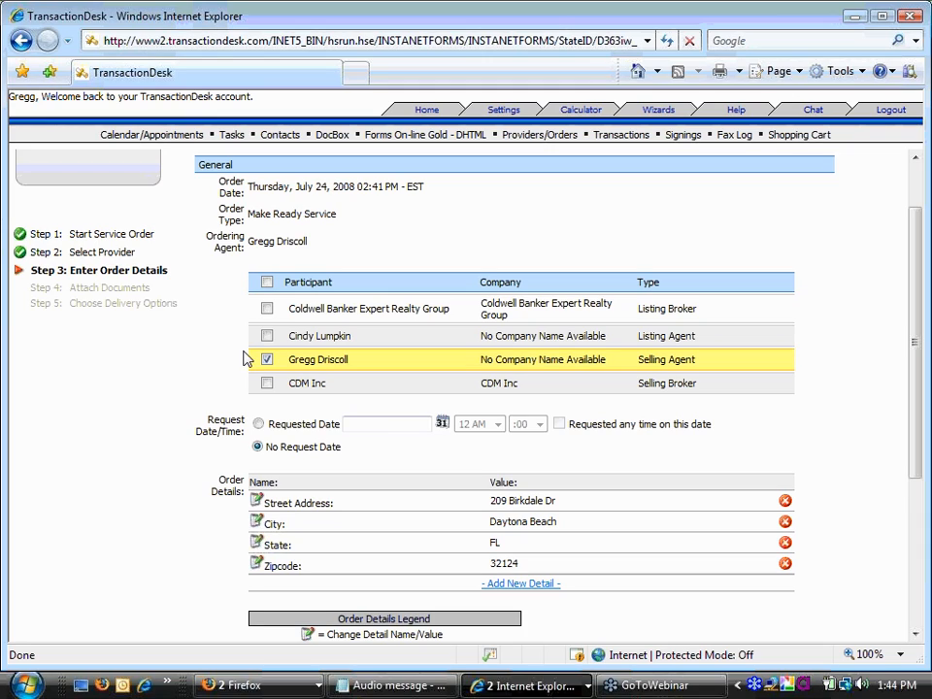
pyautogui.click(266, 335)
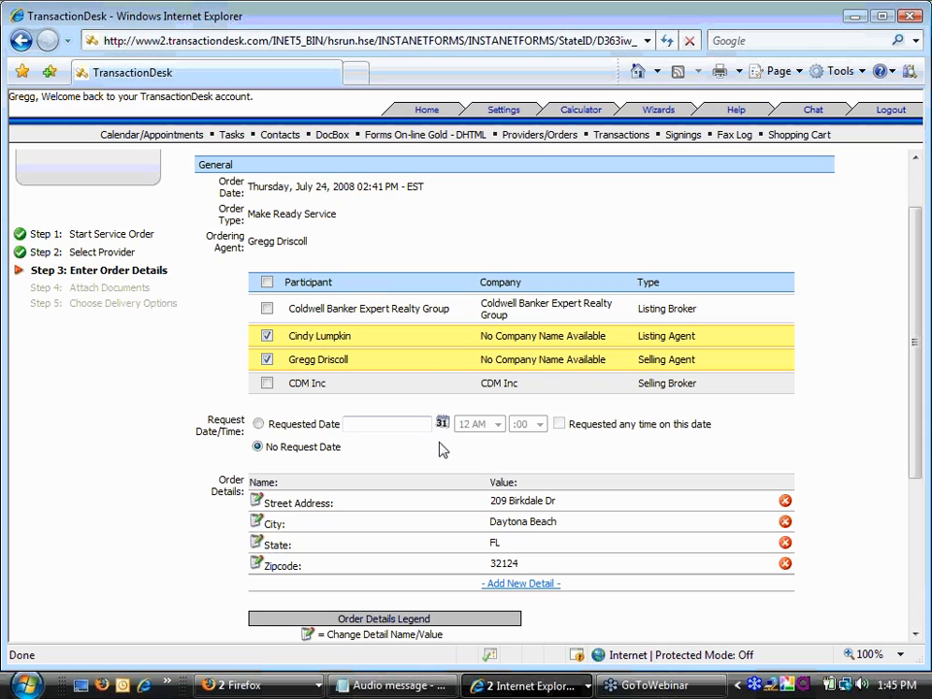
# - Set the requested date to 07/29/2008 at 11 AM
pyautogui.click(258, 424)
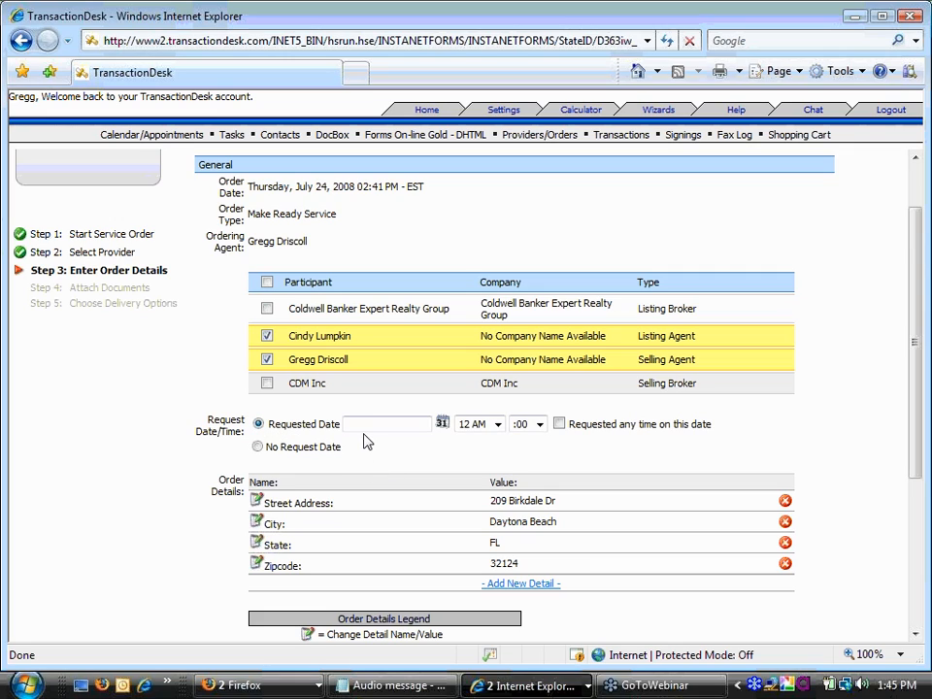
pyautogui.click(442, 427)
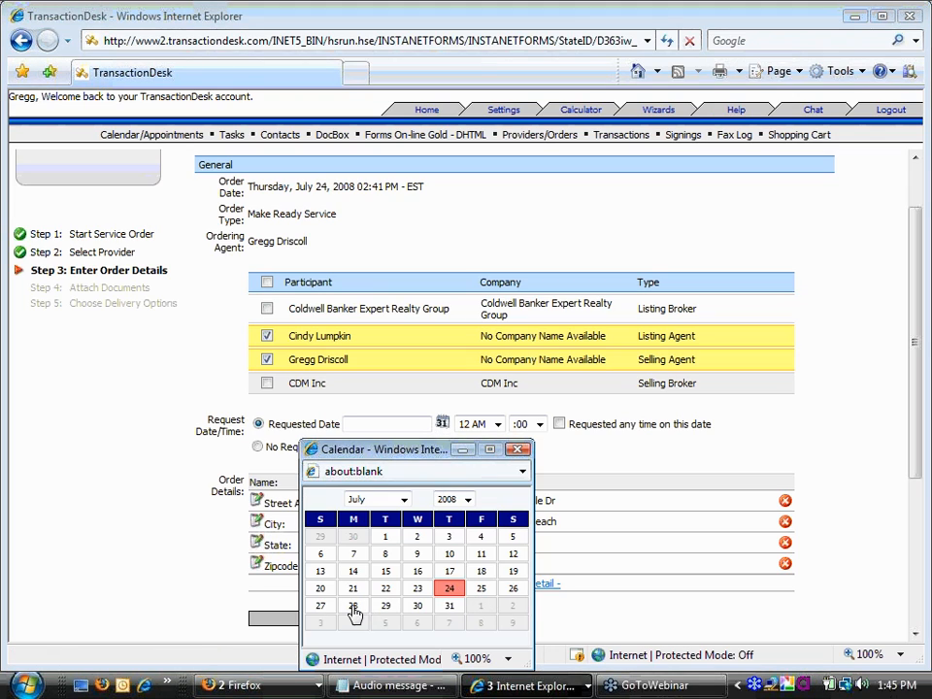
pyautogui.click(386, 607)
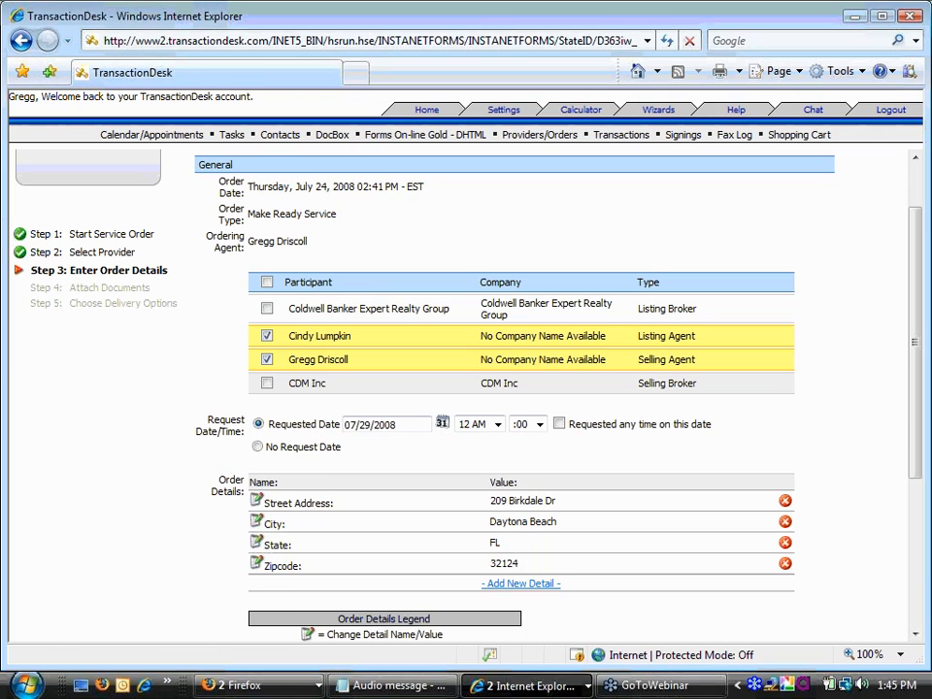
pyautogui.click(496, 424)
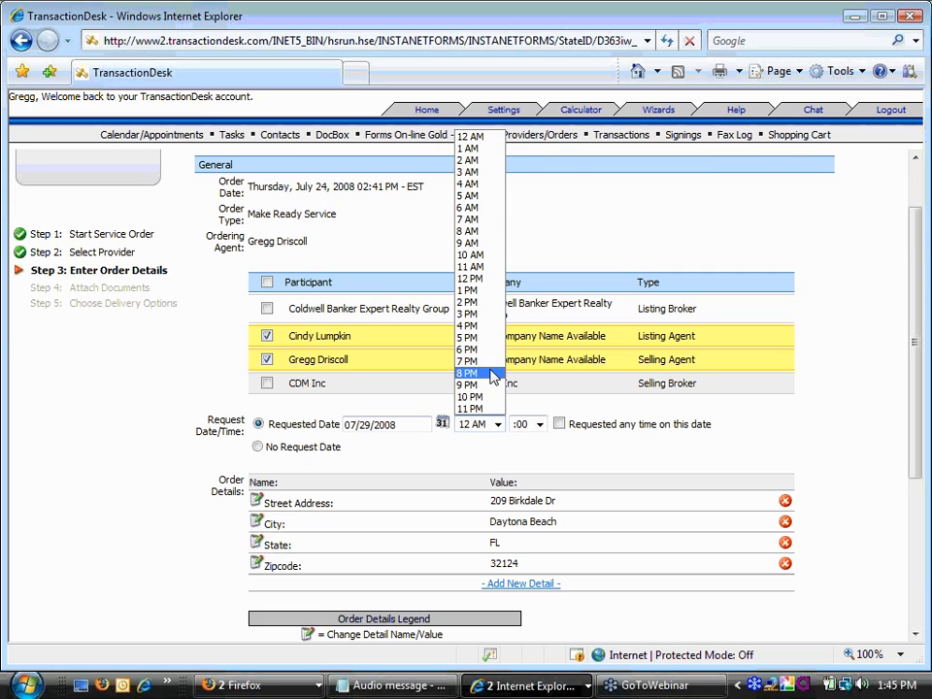
pyautogui.click(489, 270)
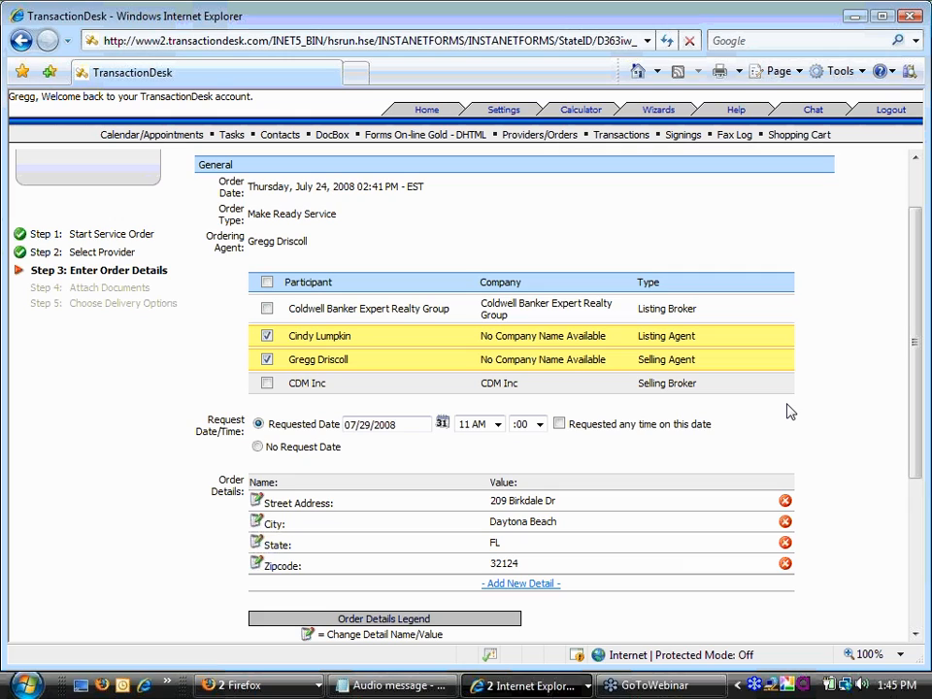
# - Scroll through the order details and select the additional info field
pyautogui.moveTo(915, 273)
pyautogui.mouseDown()
pyautogui.moveTo(915, 298)
pyautogui.moveTo(918, 288)
pyautogui.mouseUp()
pyautogui.scroll(-1, 916, 260)
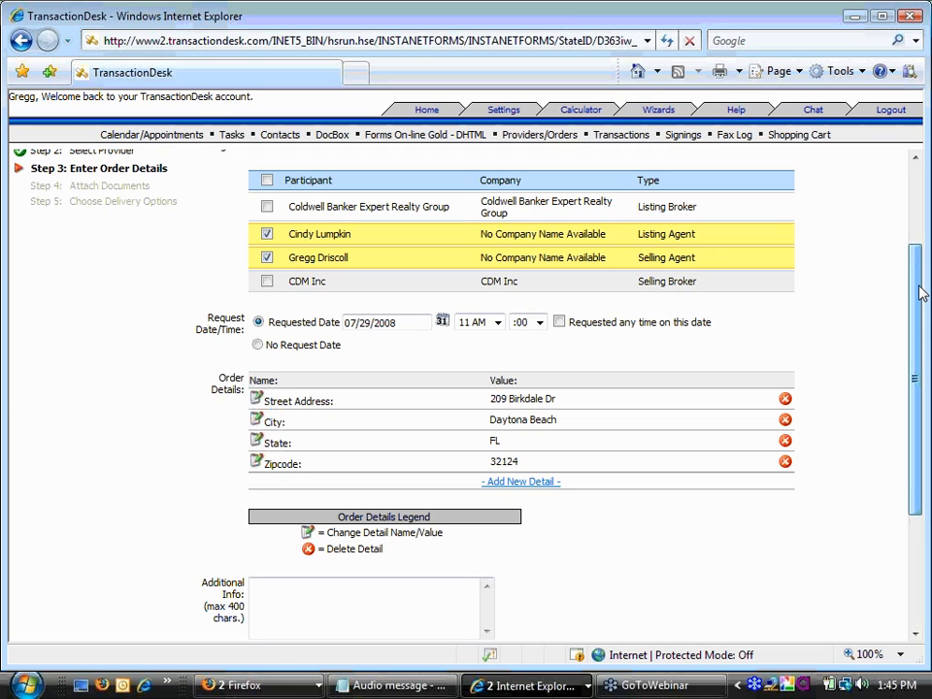
pyautogui.moveTo(920, 293); pyautogui.dragTo(920, 313)
pyautogui.click(290, 581)
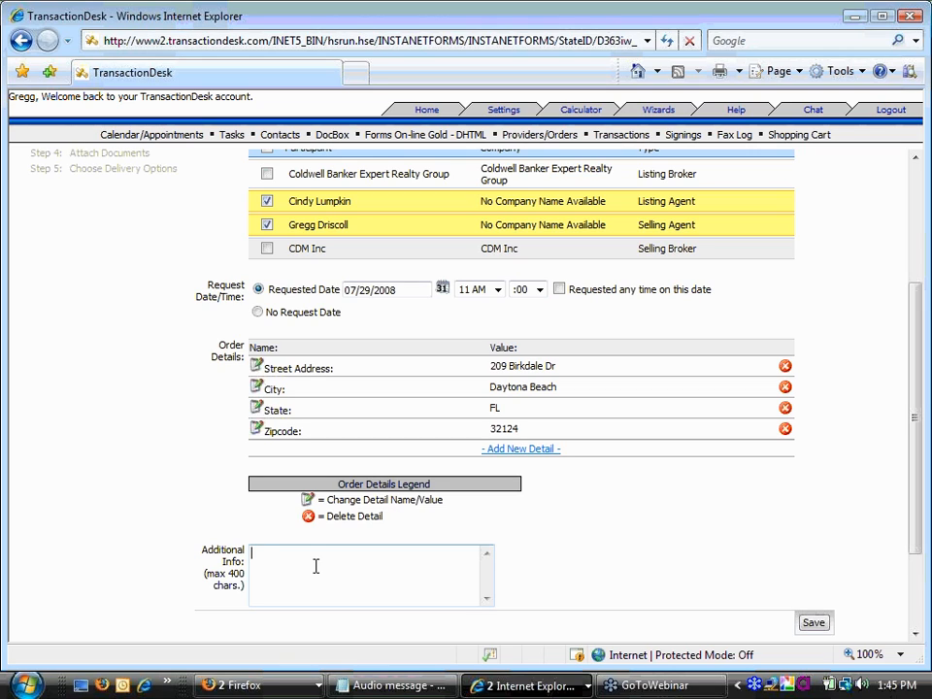
pyautogui.scroll(2, 852, 432)
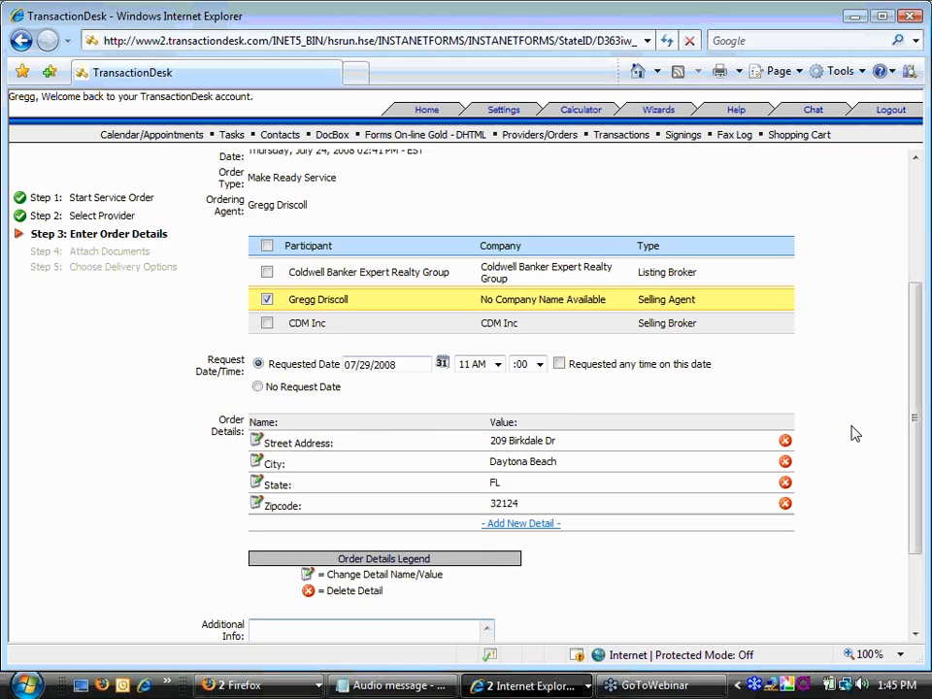
pyautogui.scroll(4, 852, 417)
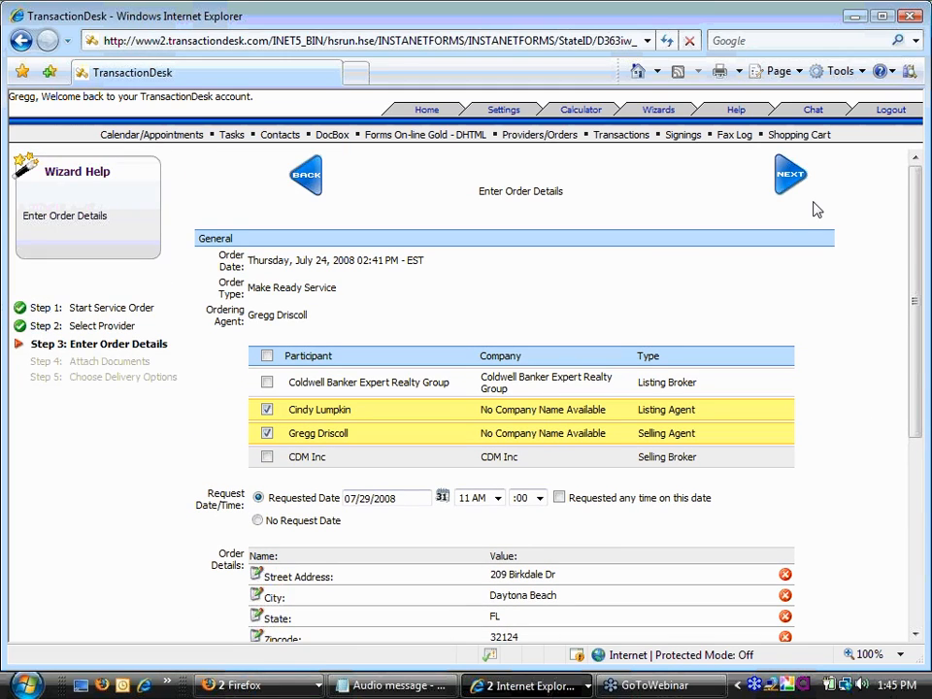
# - Move from the order details on to the Attach Documents step
pyautogui.click(789, 176)
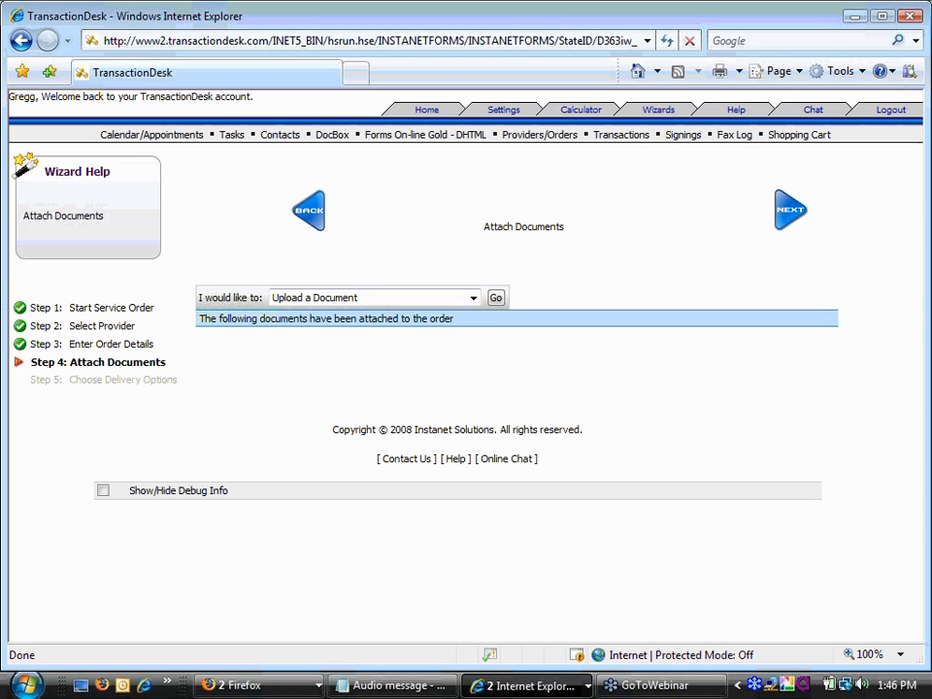
# - Choose Upload Document as the way to attach a file
pyautogui.click(477, 301)
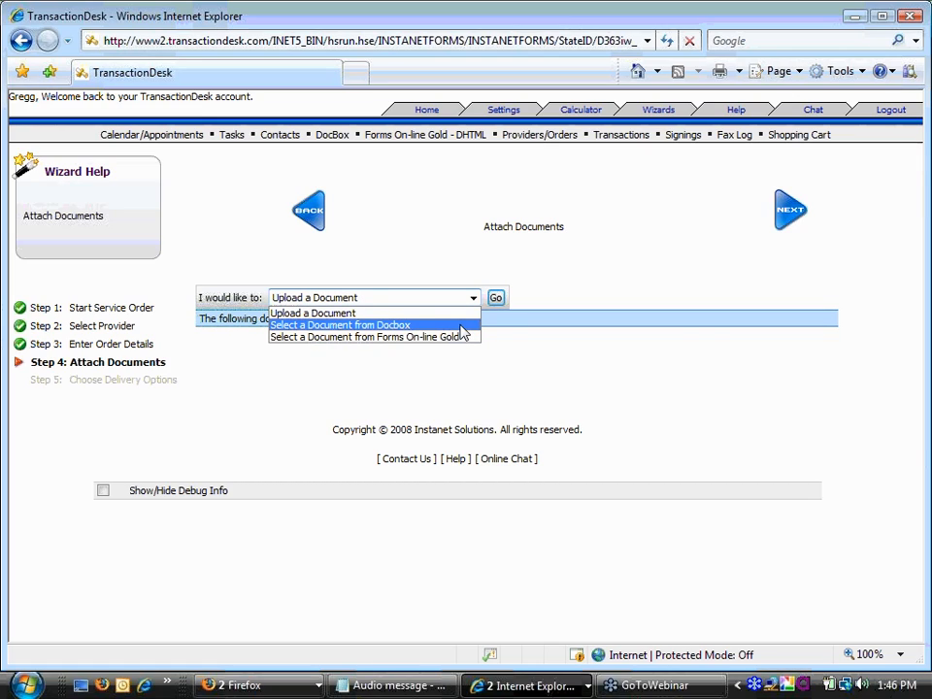
pyautogui.click(462, 313)
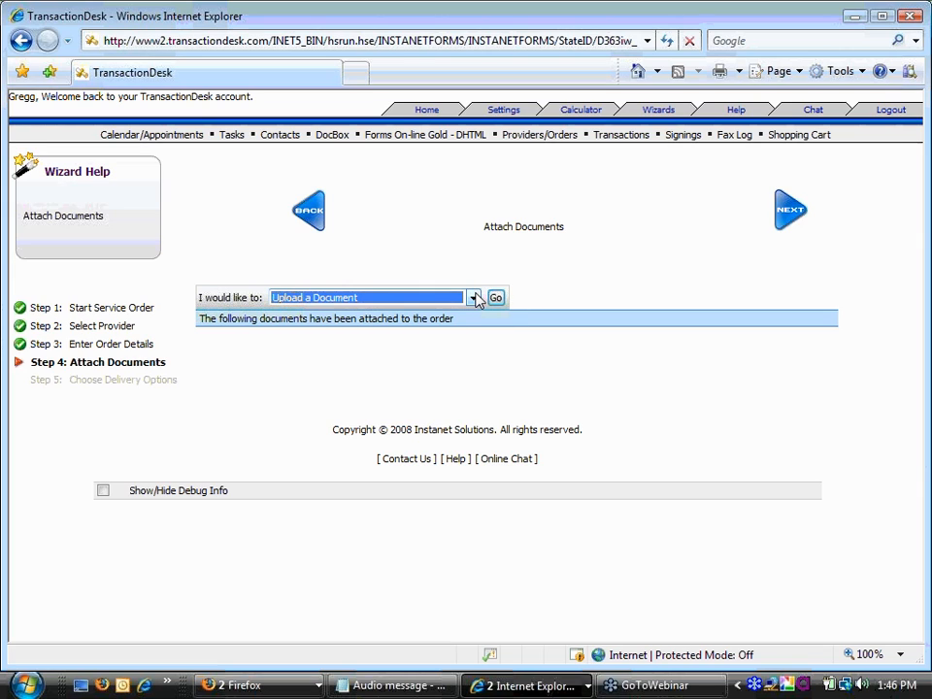
pyautogui.click(496, 298)
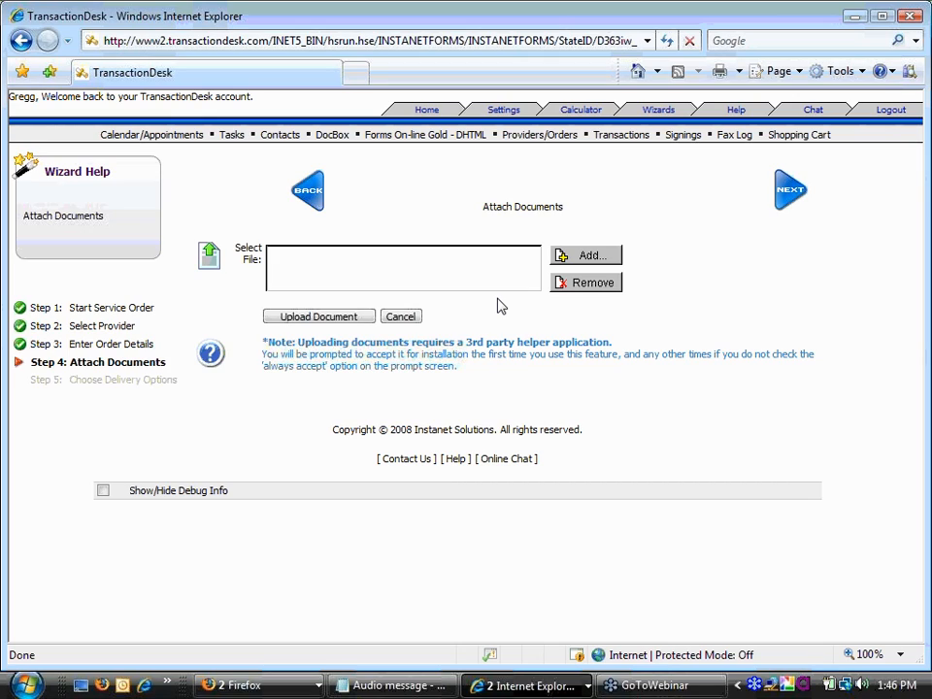
# - Upload the Sample Survey file to the order and continue to delivery options
pyautogui.click(589, 256)
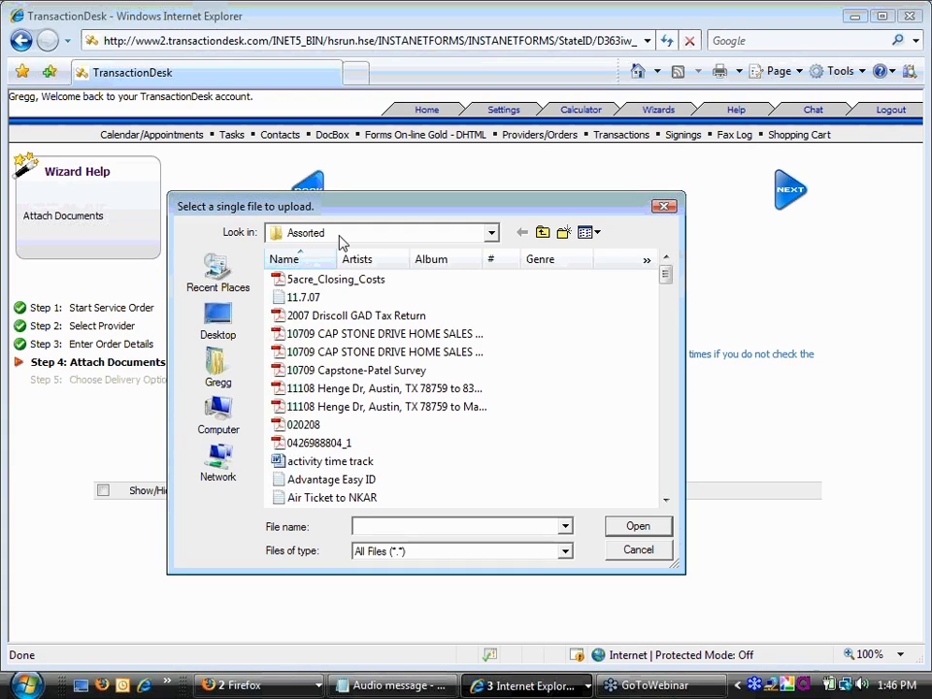
pyautogui.moveTo(664, 278); pyautogui.dragTo(670, 374)
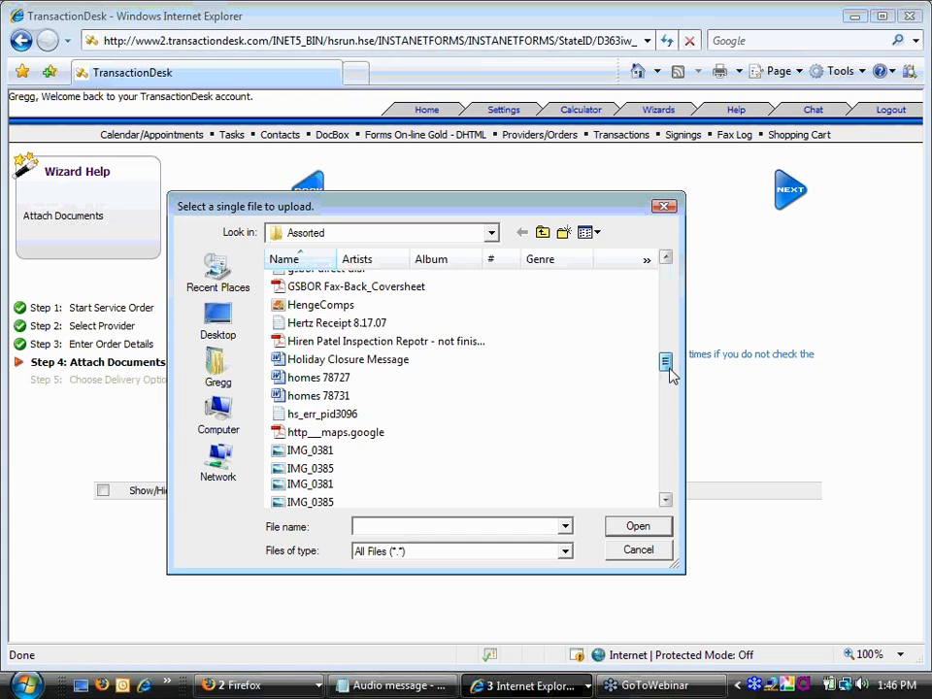
pyautogui.moveTo(670, 373); pyautogui.dragTo(664, 438)
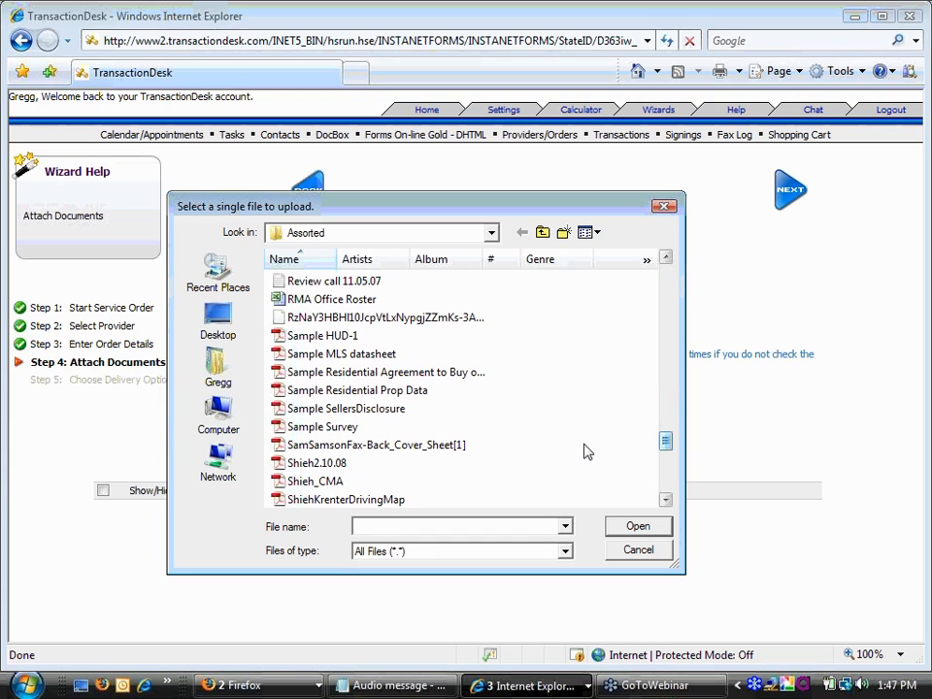
pyautogui.click(310, 430)
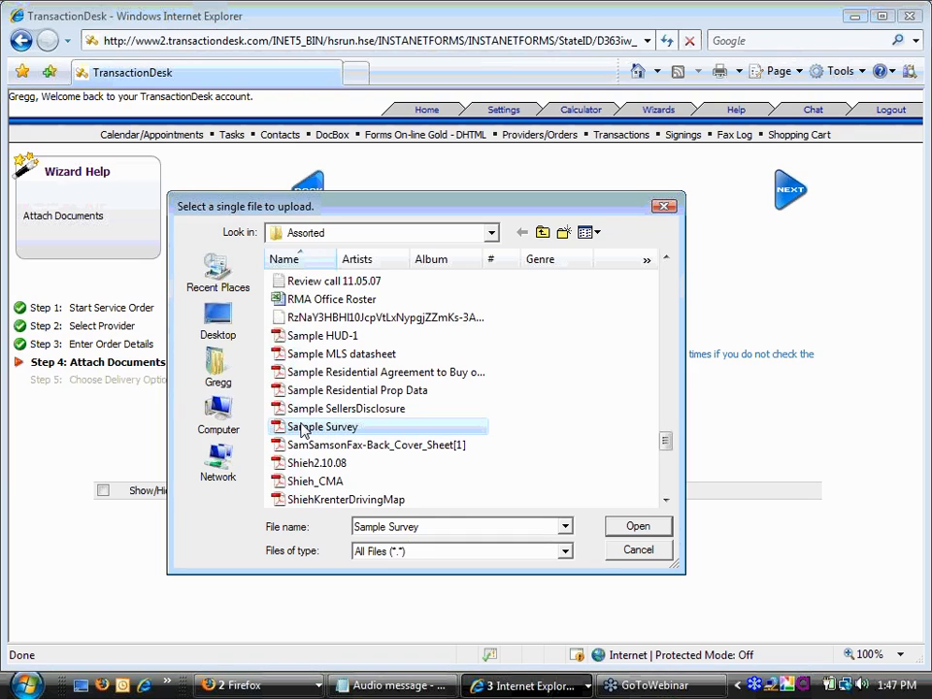
pyautogui.click(635, 525)
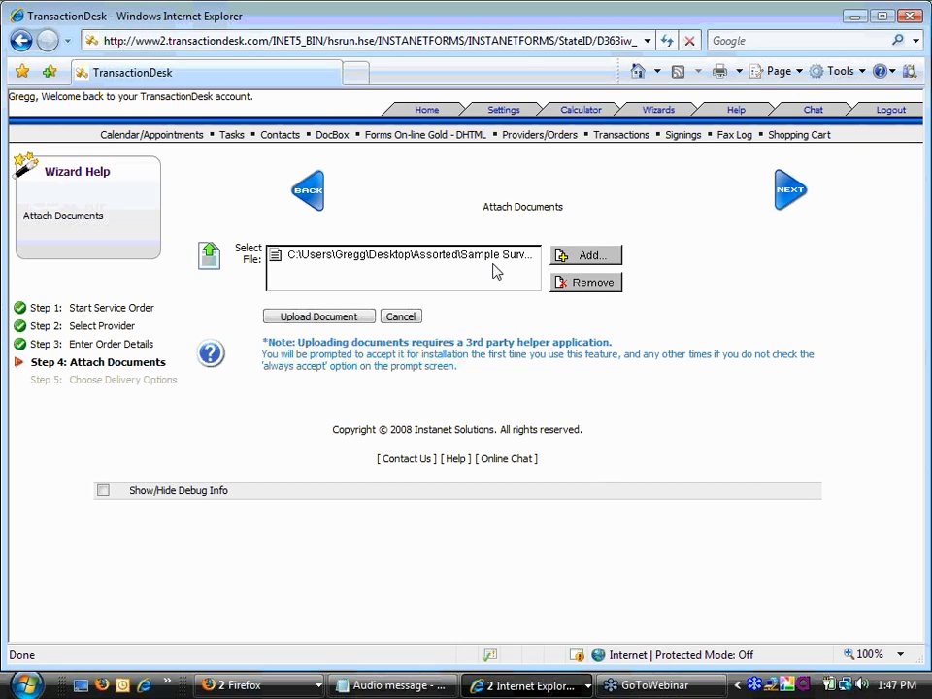
pyautogui.click(323, 317)
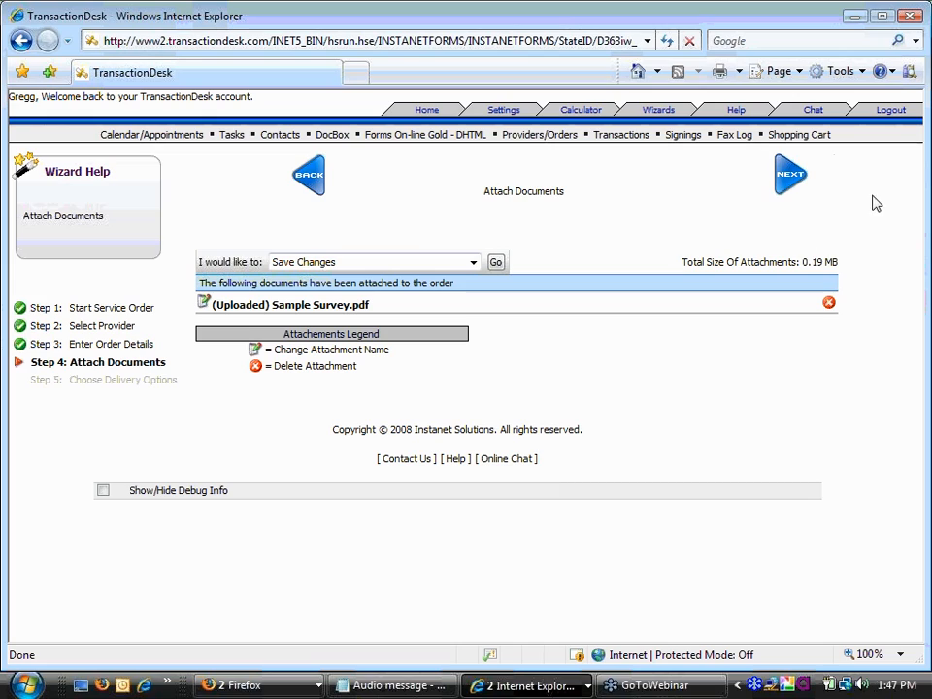
pyautogui.click(786, 181)
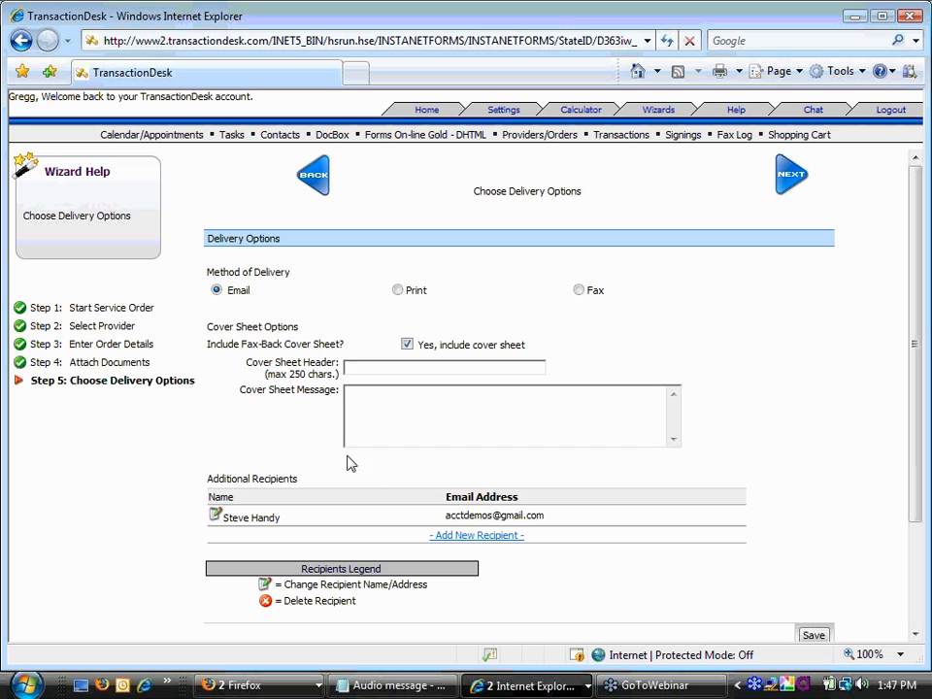
# - Compare the Fax and Email delivery methods, leaving Email selected
pyautogui.moveTo(438, 513); pyautogui.dragTo(546, 527)
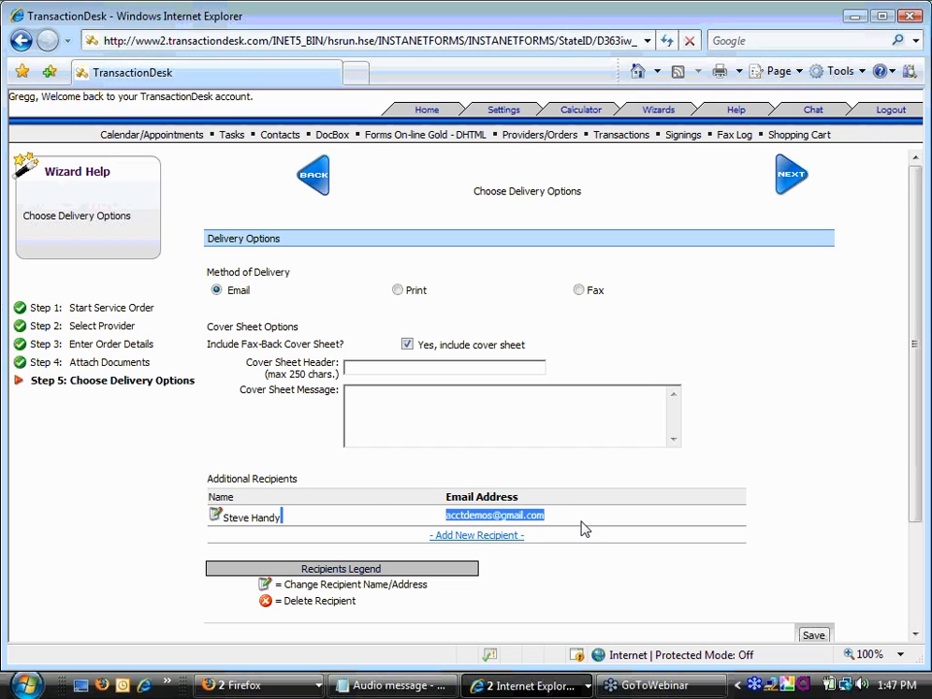
pyautogui.click(582, 526)
pyautogui.click(577, 291)
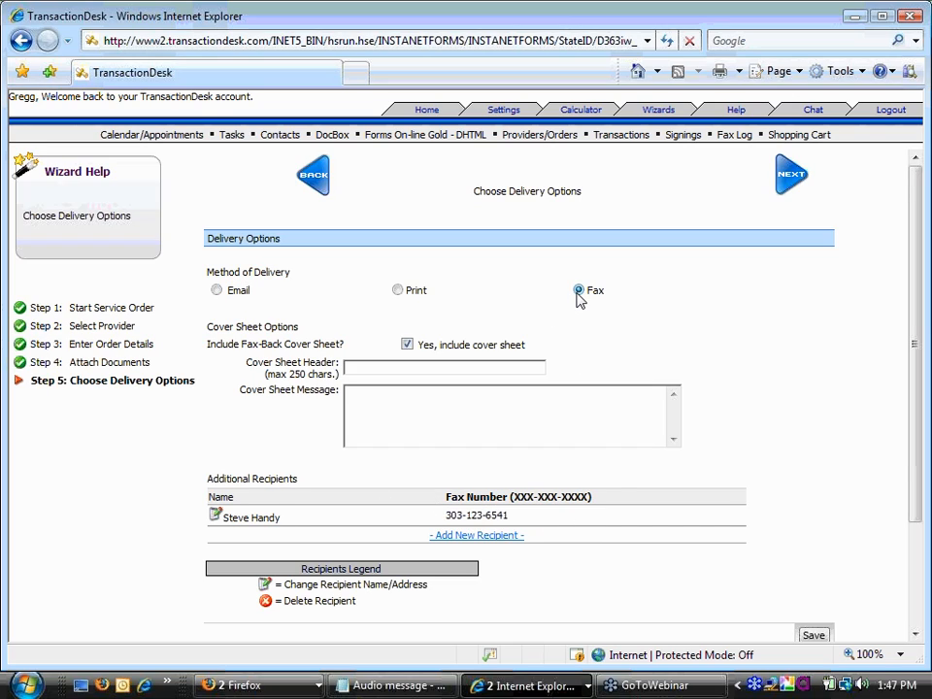
pyautogui.moveTo(522, 522); pyautogui.dragTo(450, 522)
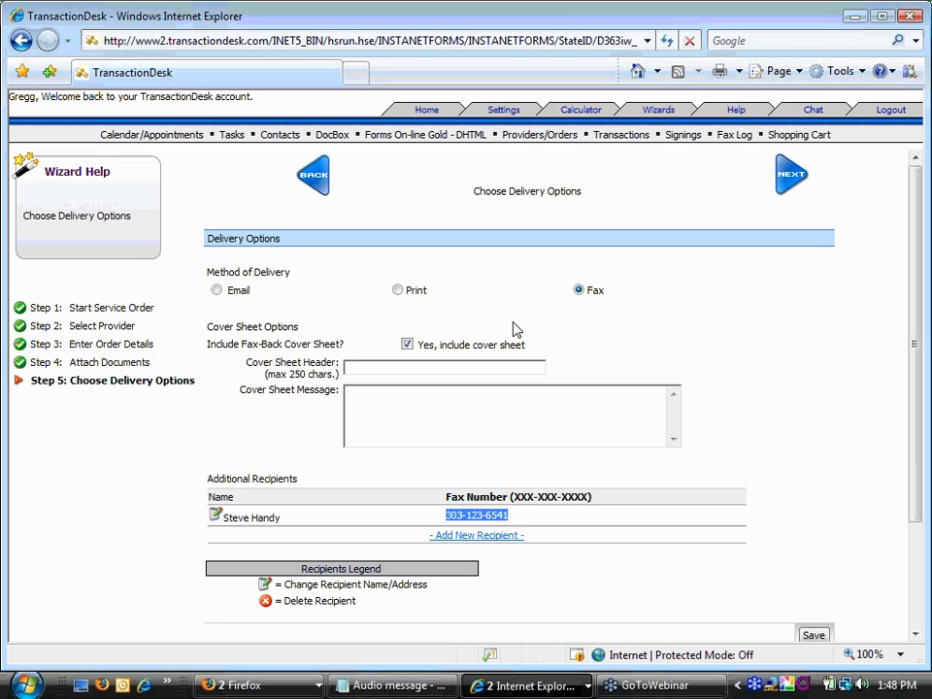
pyautogui.click(217, 290)
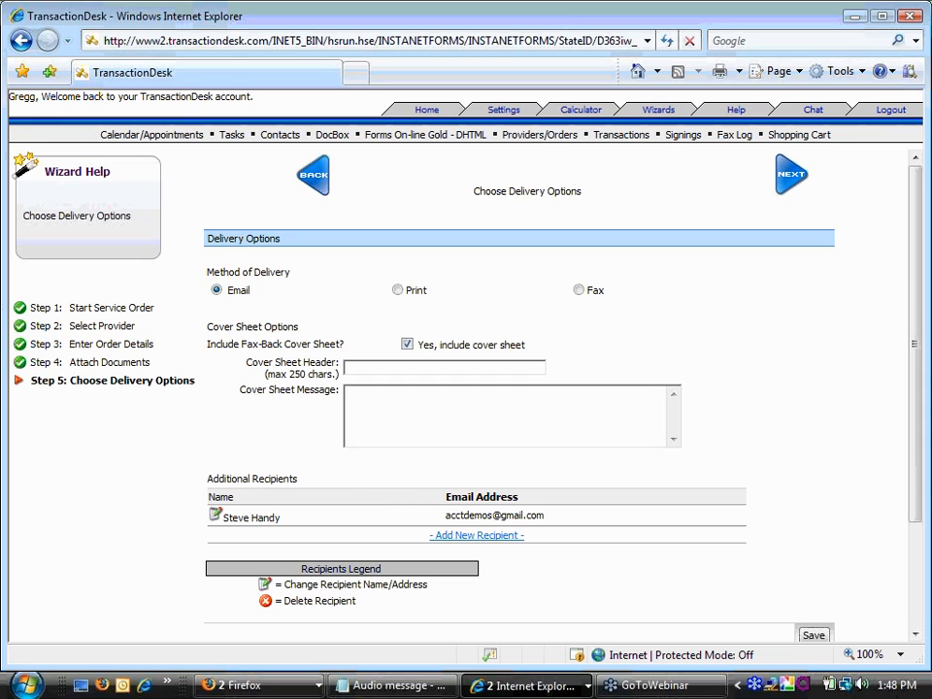
pyautogui.click(578, 290)
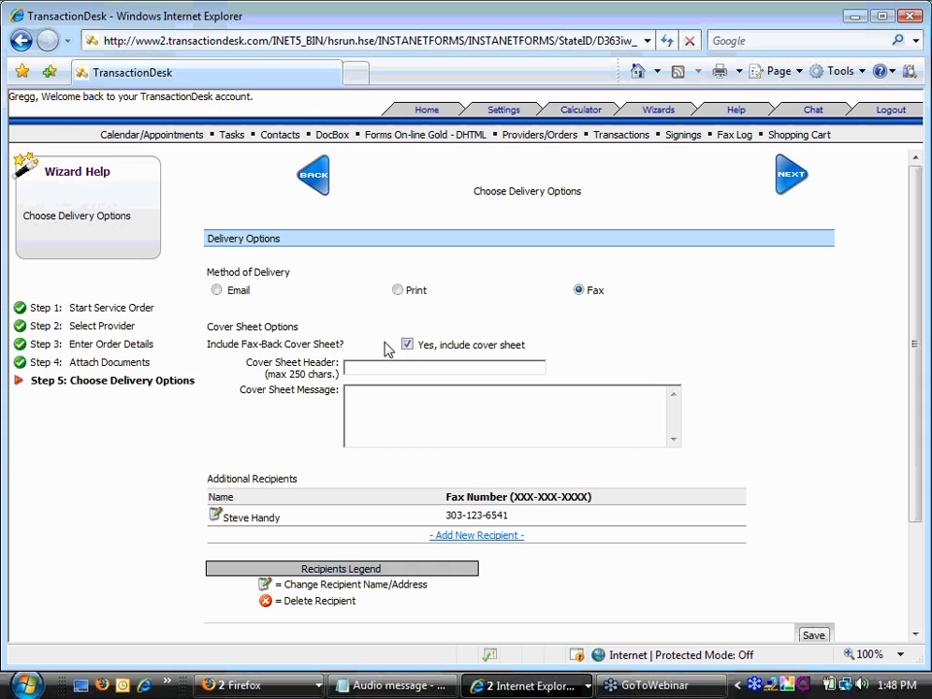
pyautogui.click(216, 290)
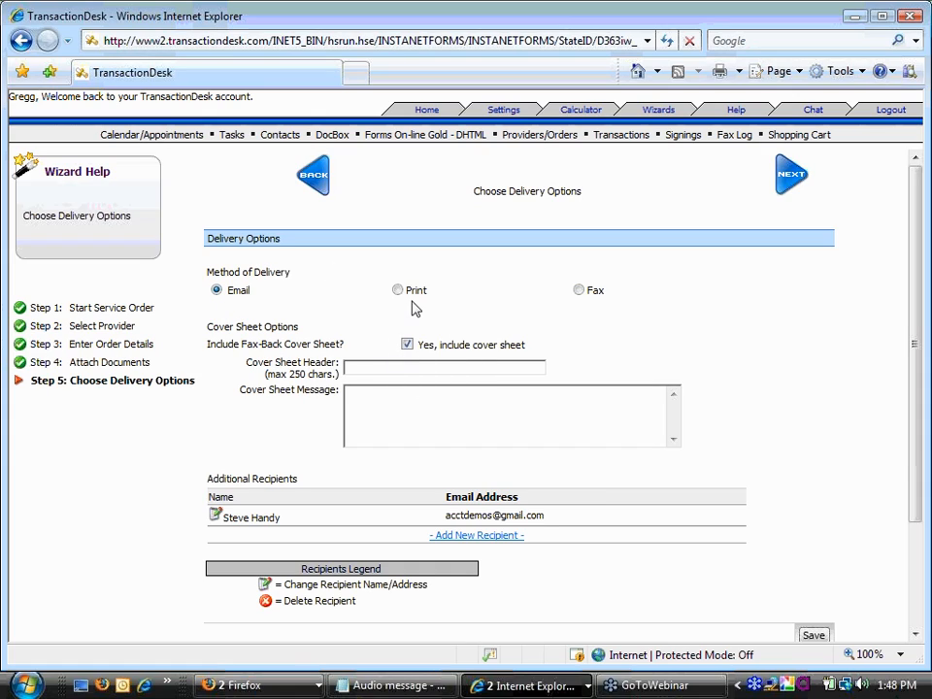
pyautogui.click(392, 371)
# - Enter 'Final Invoice - Handy Hands' as the cover sheet header and proceed to Review Order
pyautogui.write('Final Invoice - Handy Hands')
pyautogui.press('Tab')
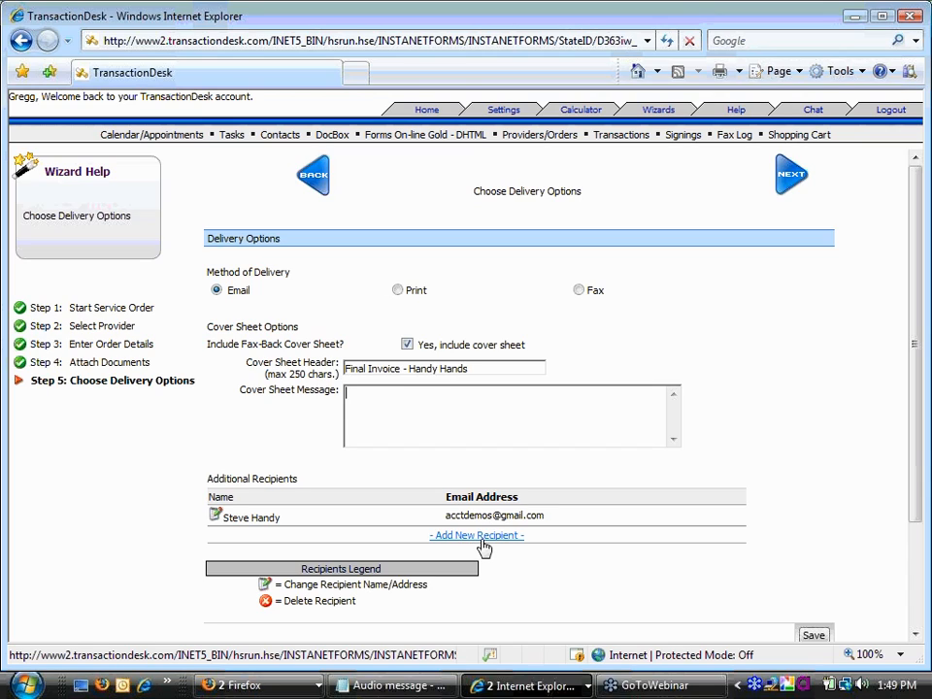
pyautogui.click(790, 181)
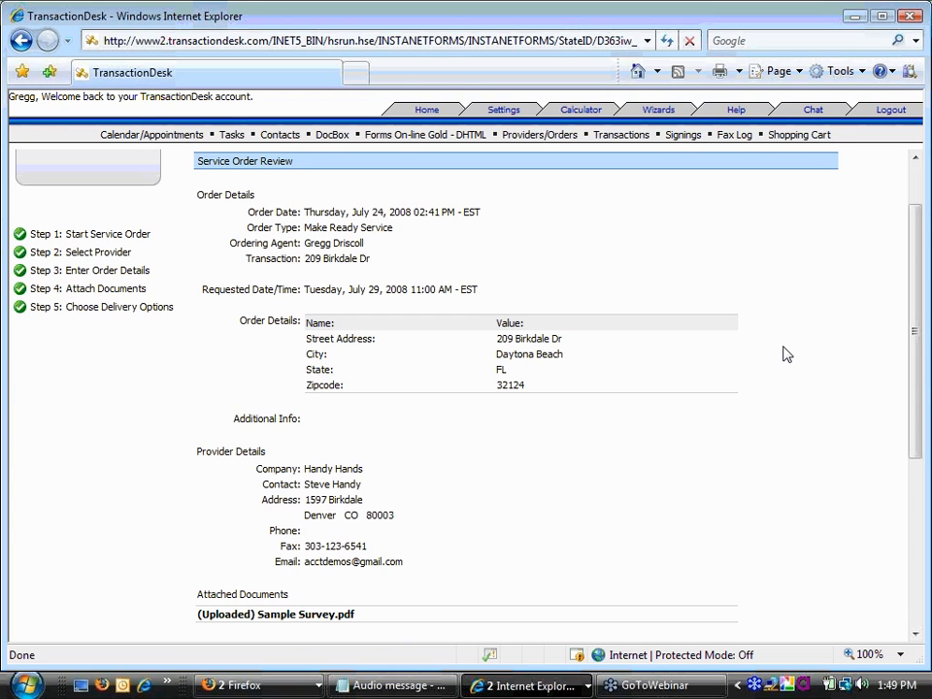
# - Choose Create Order and Email to Recipients on the review page and confirm the warning
pyautogui.scroll(-1, 787, 355)
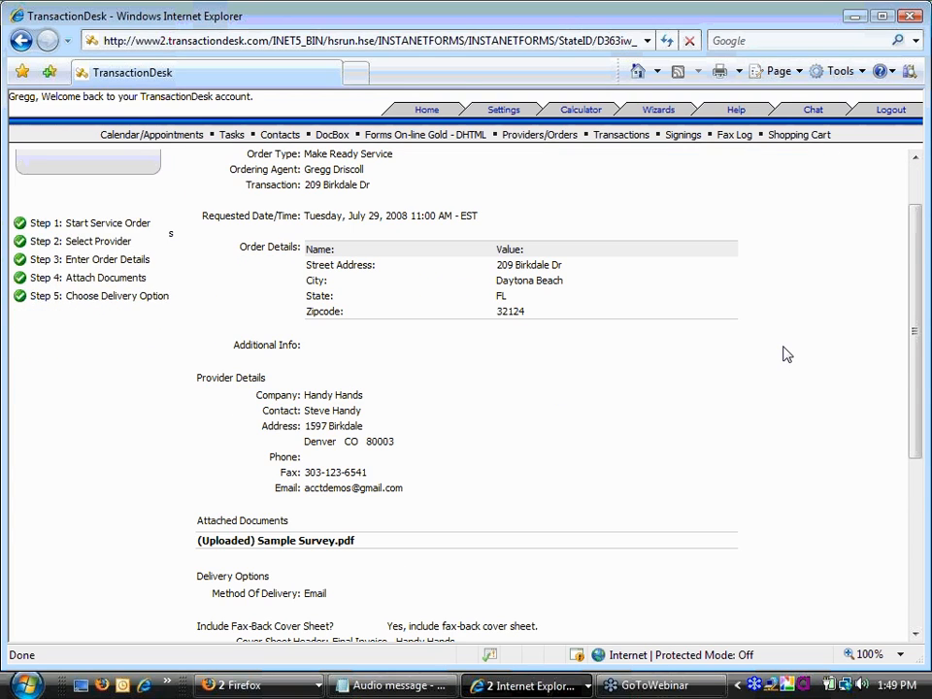
pyautogui.scroll(-2, 786, 354)
pyautogui.scroll(-1, 787, 354)
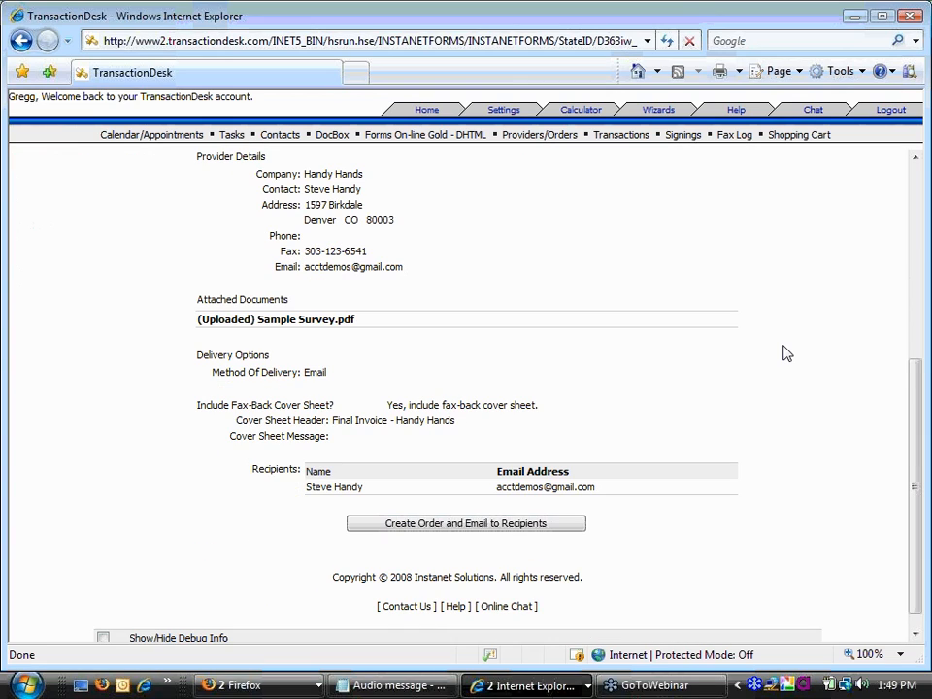
pyautogui.click(450, 524)
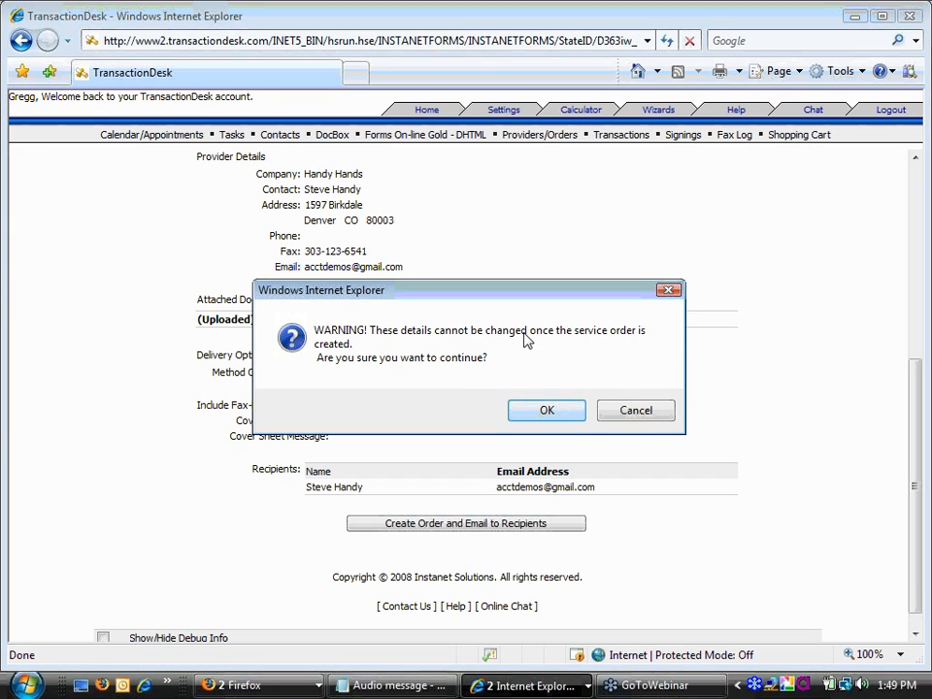
pyautogui.click(560, 411)
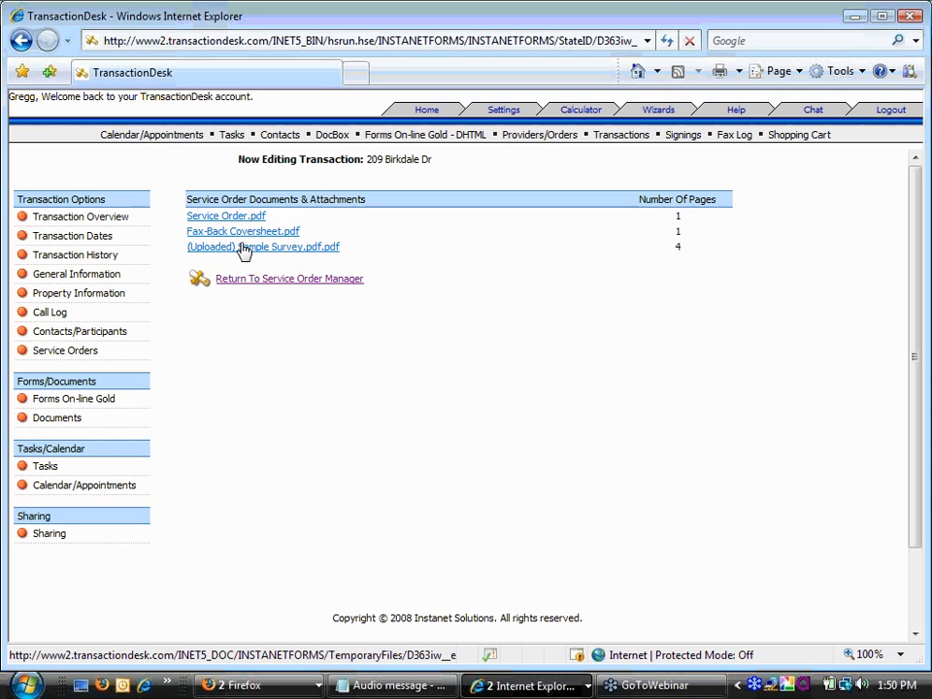
pyautogui.click(127, 221)
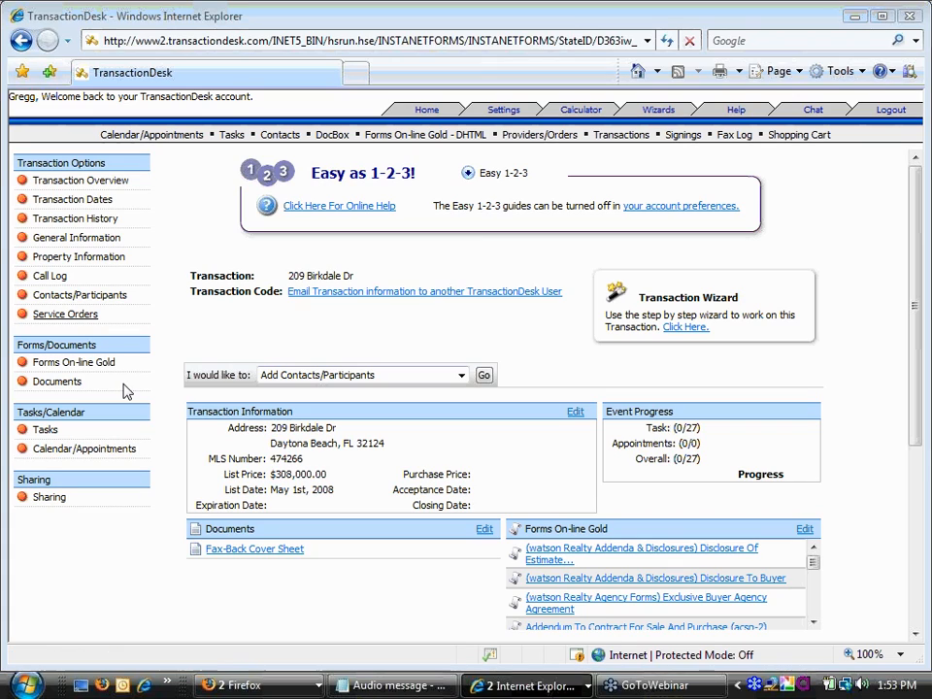
# - In the Notepad audio message notes, highlight the webinar contact e-mail and transactiondesk.com/webinars address
pyautogui.click(393, 685)
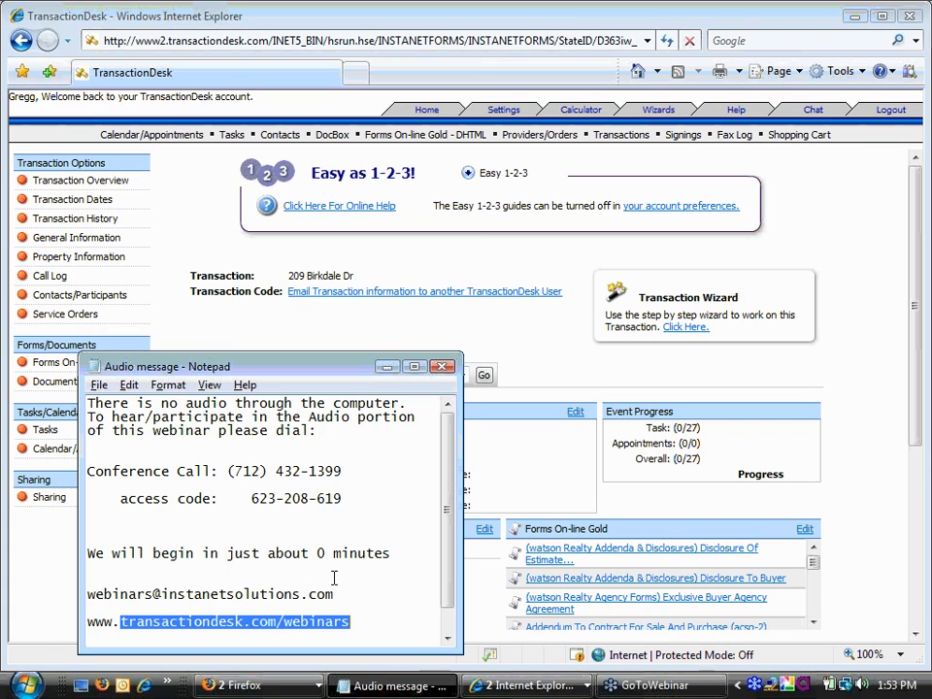
pyautogui.moveTo(335, 593); pyautogui.dragTo(122, 580)
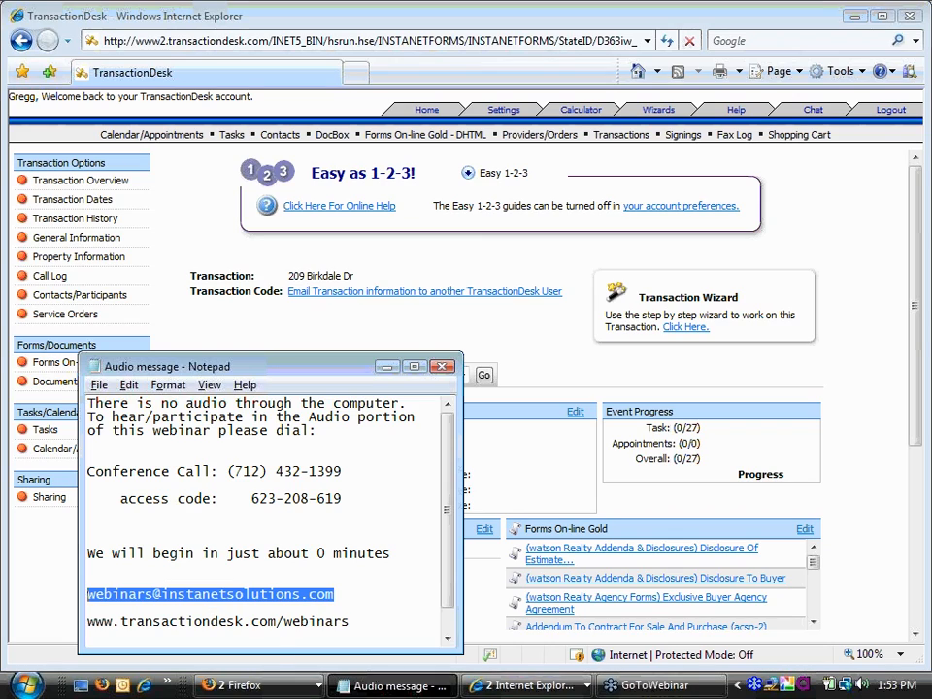
pyautogui.moveTo(349, 621); pyautogui.dragTo(119, 622)
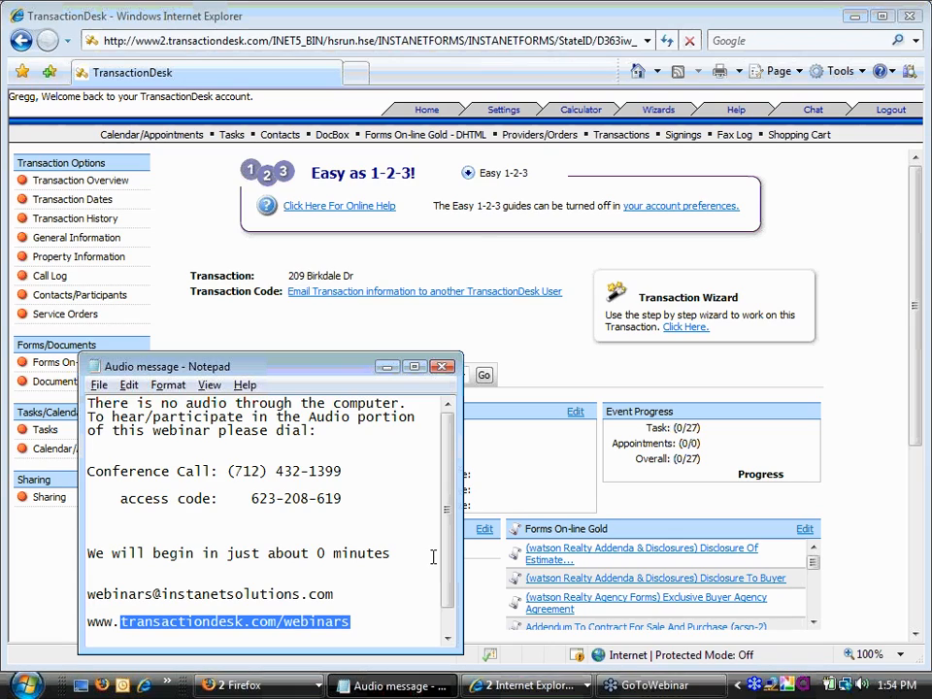
pyautogui.click(721, 105)
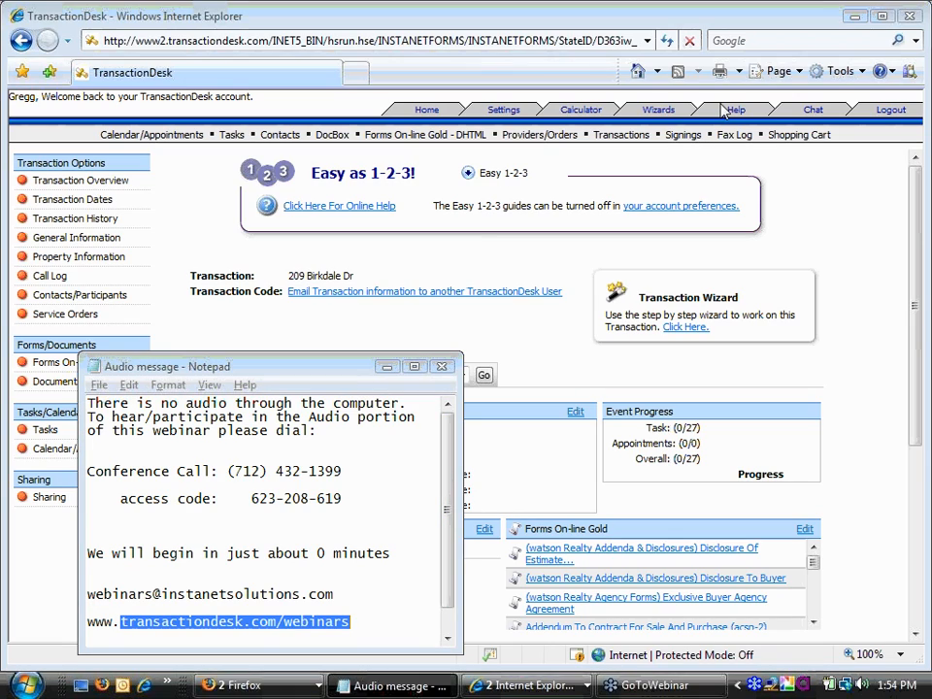